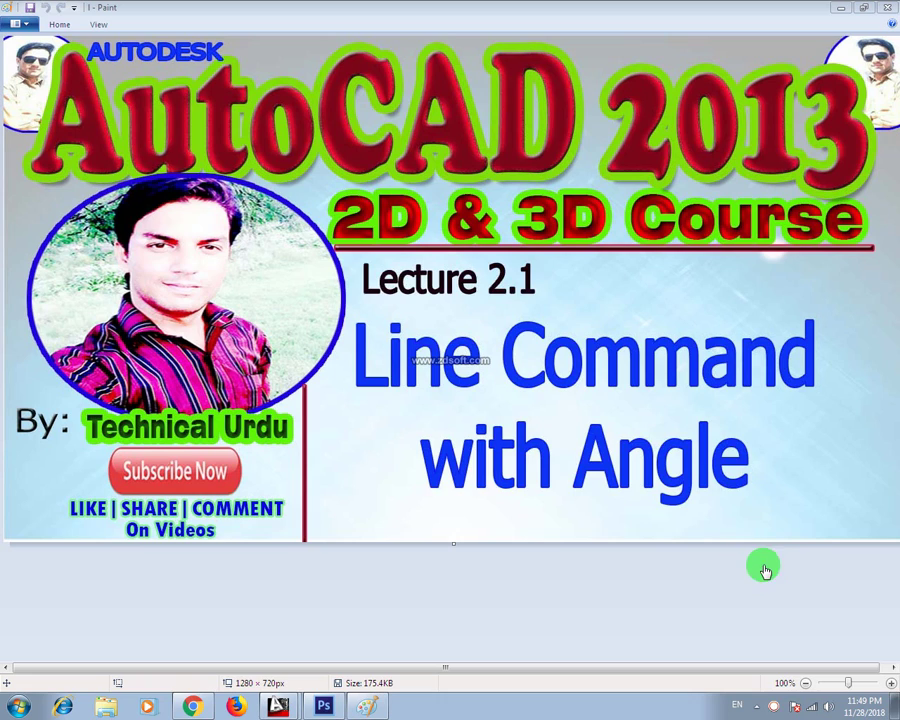
# - Leave the Paint lecture title image and bring the AutoCAD drawing table.dwg to the front
pyautogui.click(841, 645)
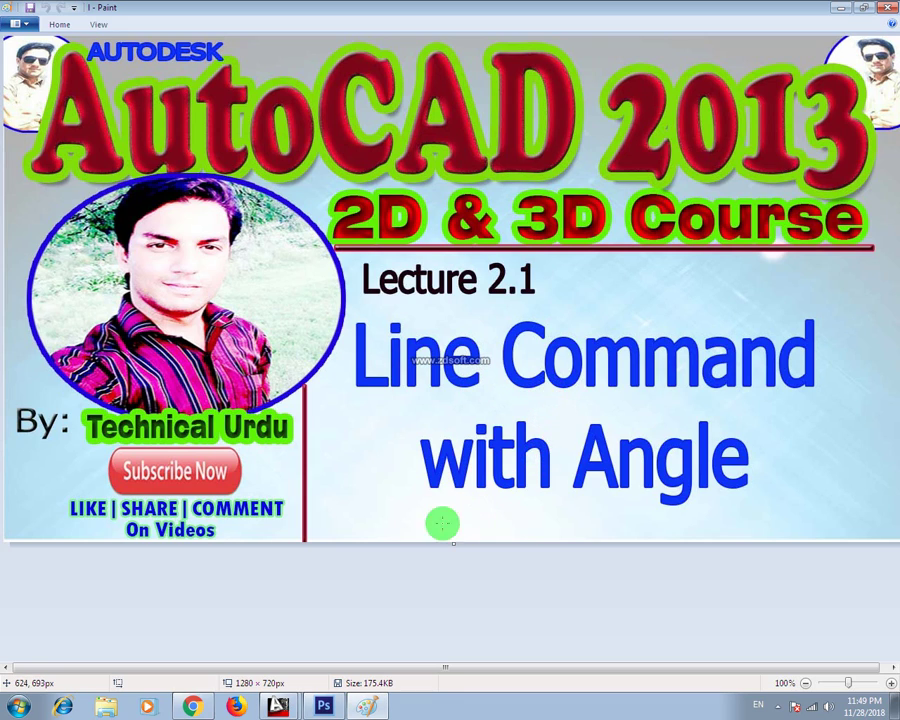
pyautogui.click(281, 703)
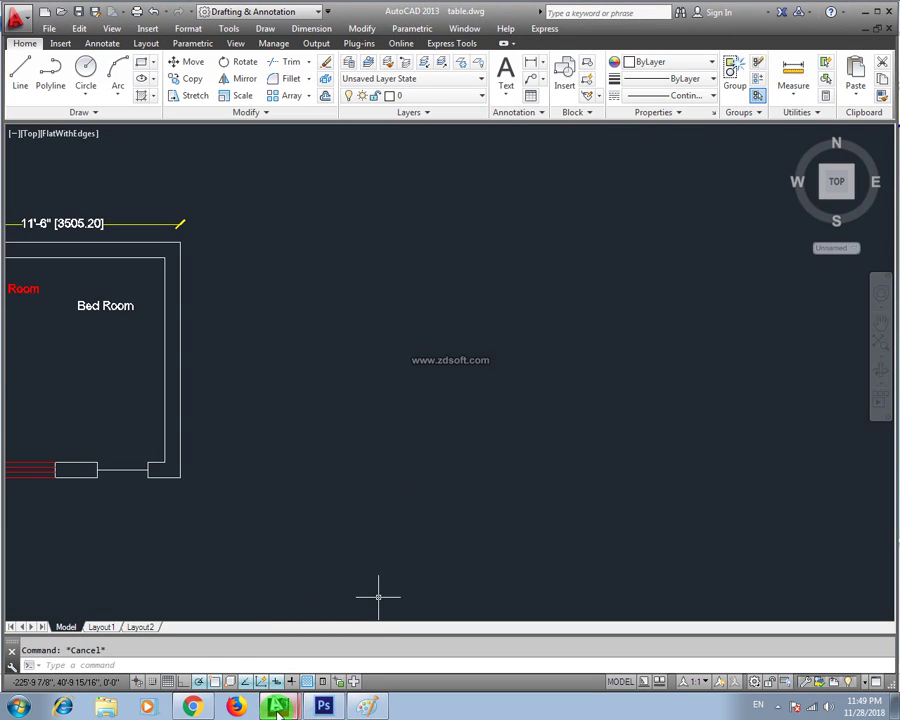
# - Draw a 5' horizontal line in the empty area right of the Bed Room plan
pyautogui.click(370, 708)
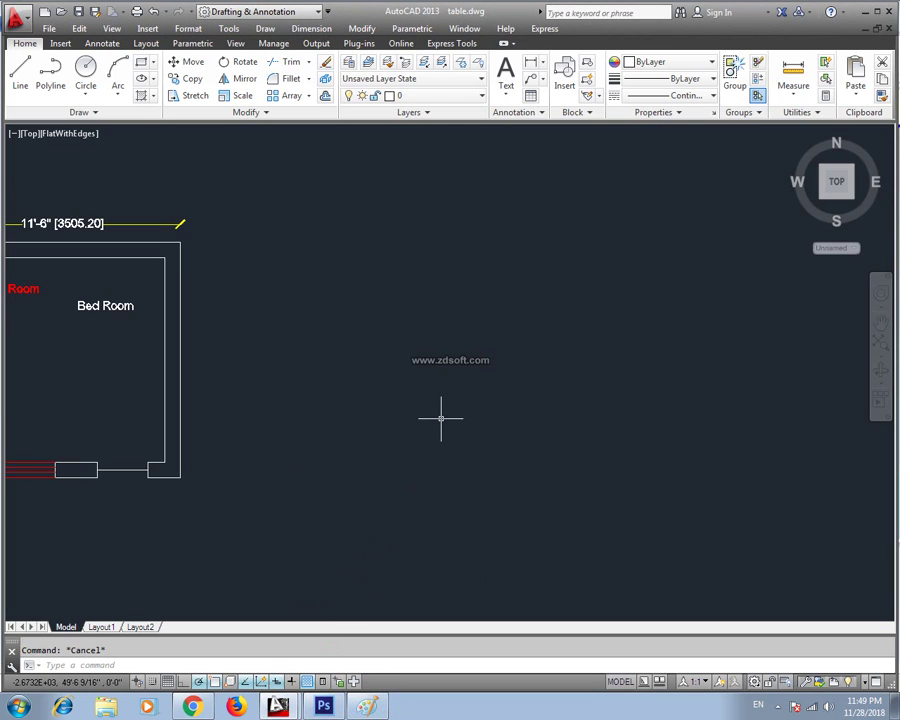
pyautogui.write('L')
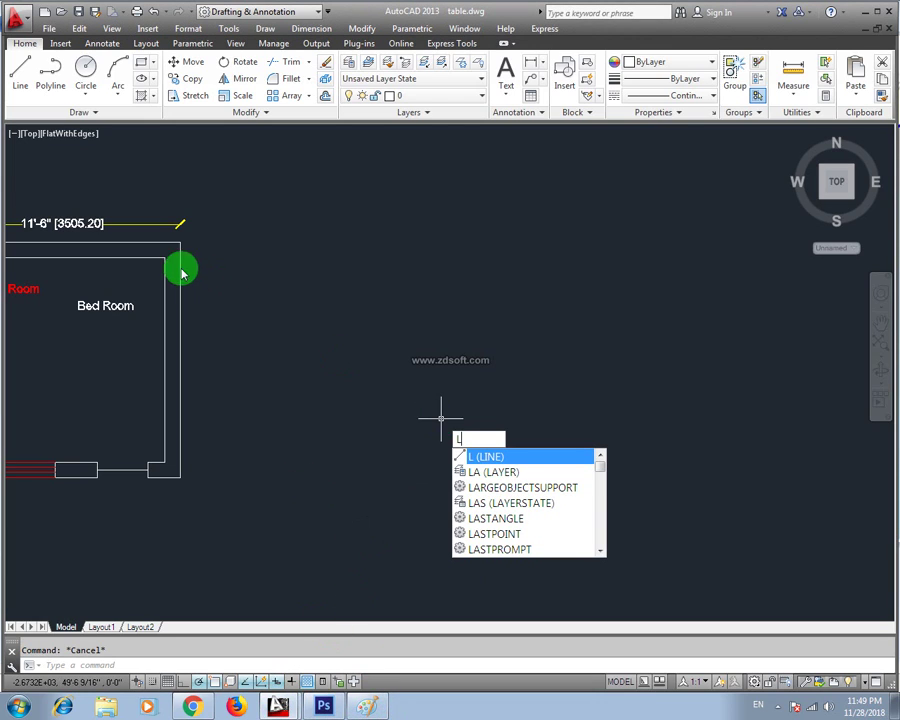
pyautogui.click(31, 87)
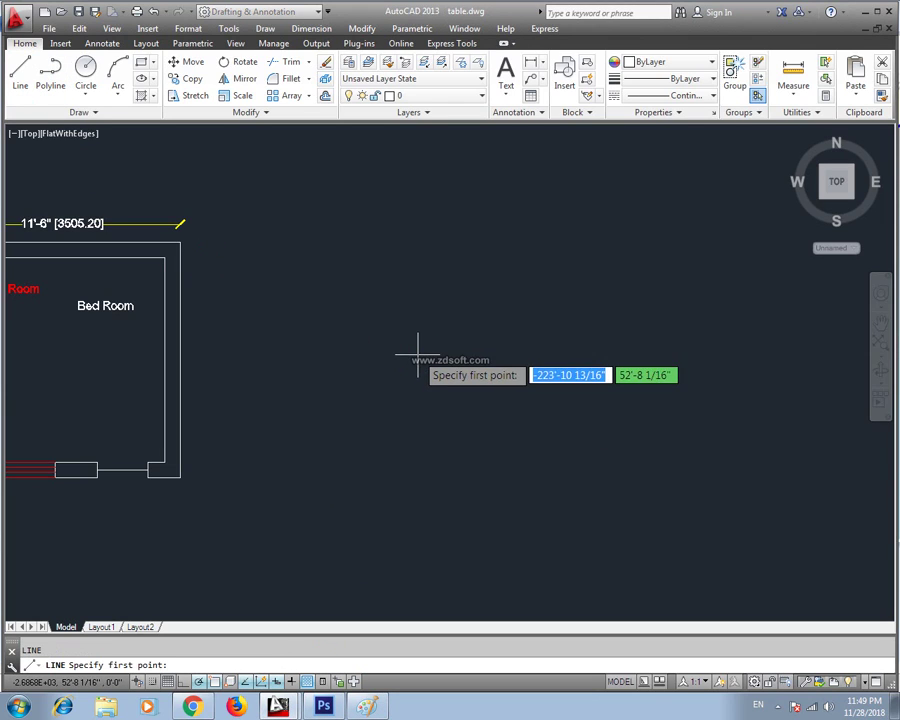
pyautogui.click(108, 665)
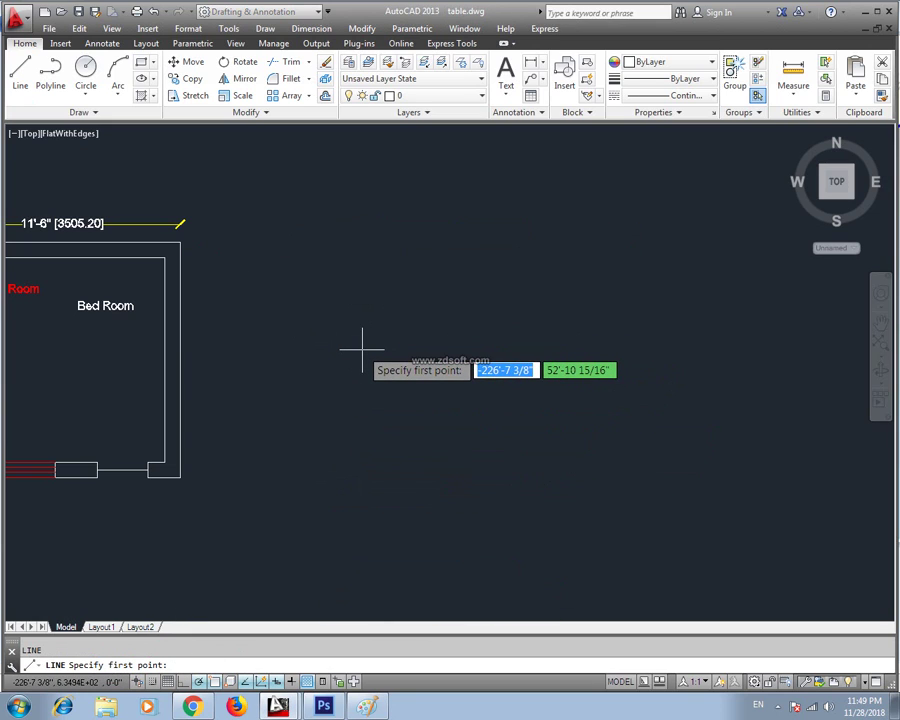
pyautogui.click(331, 343)
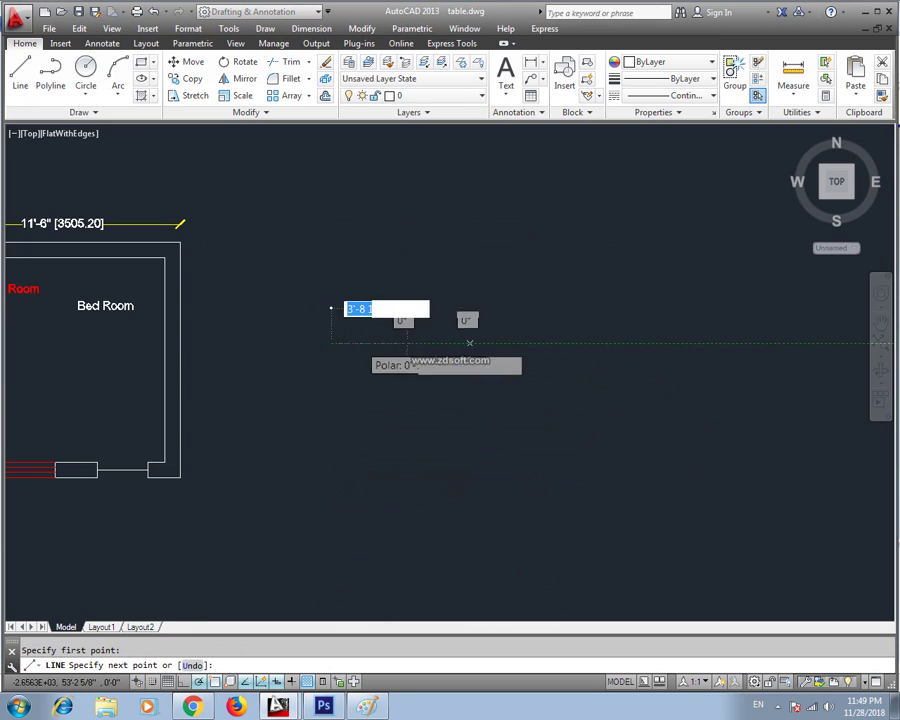
pyautogui.write("5'")
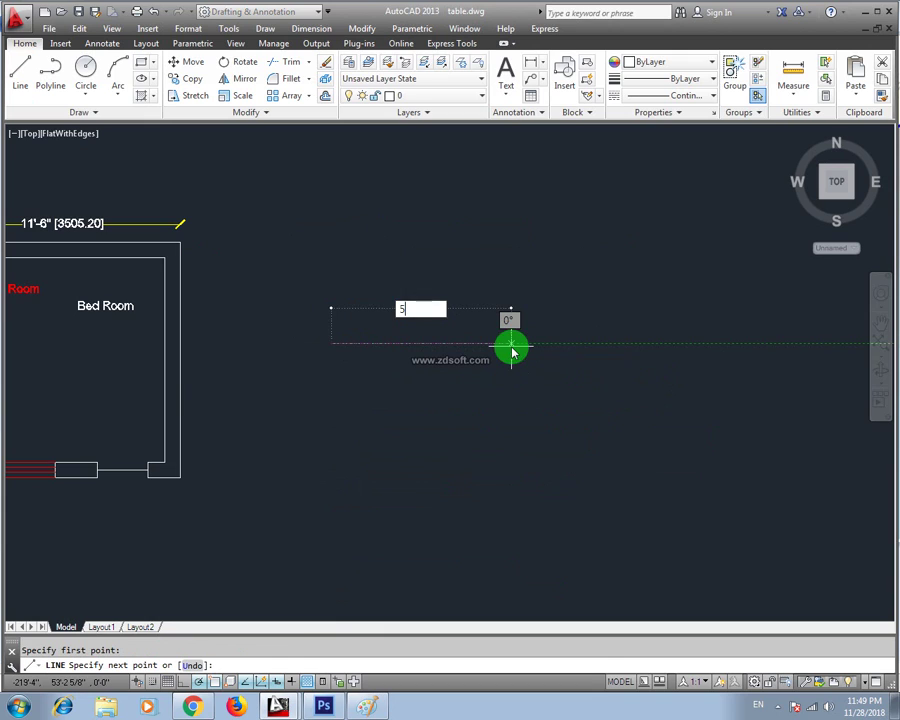
pyautogui.press('Return')
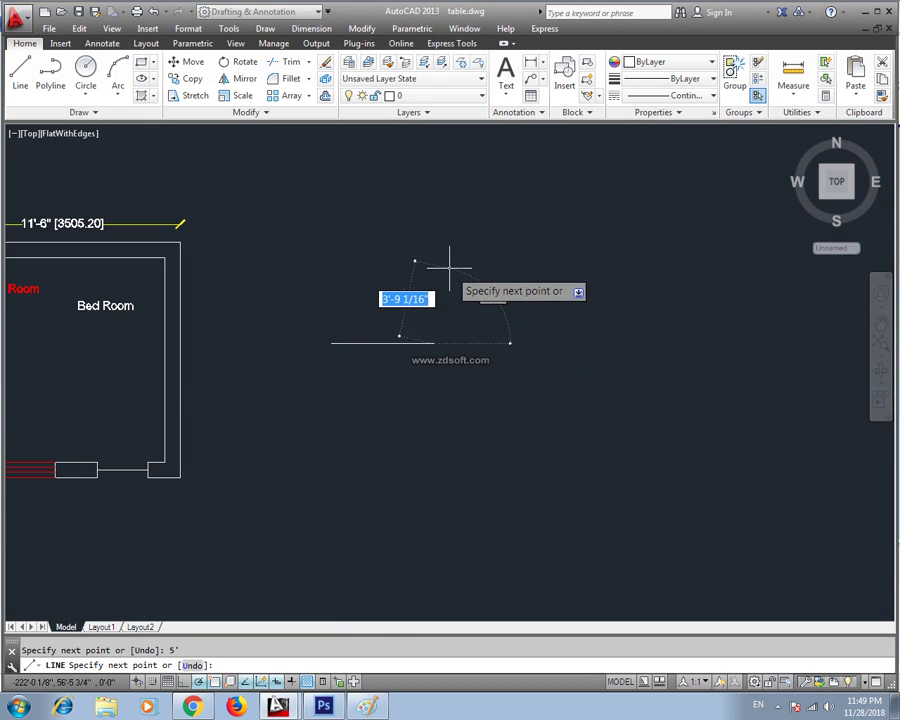
pyautogui.moveTo(465, 277); pyautogui.dragTo(486, 327, button='middle')
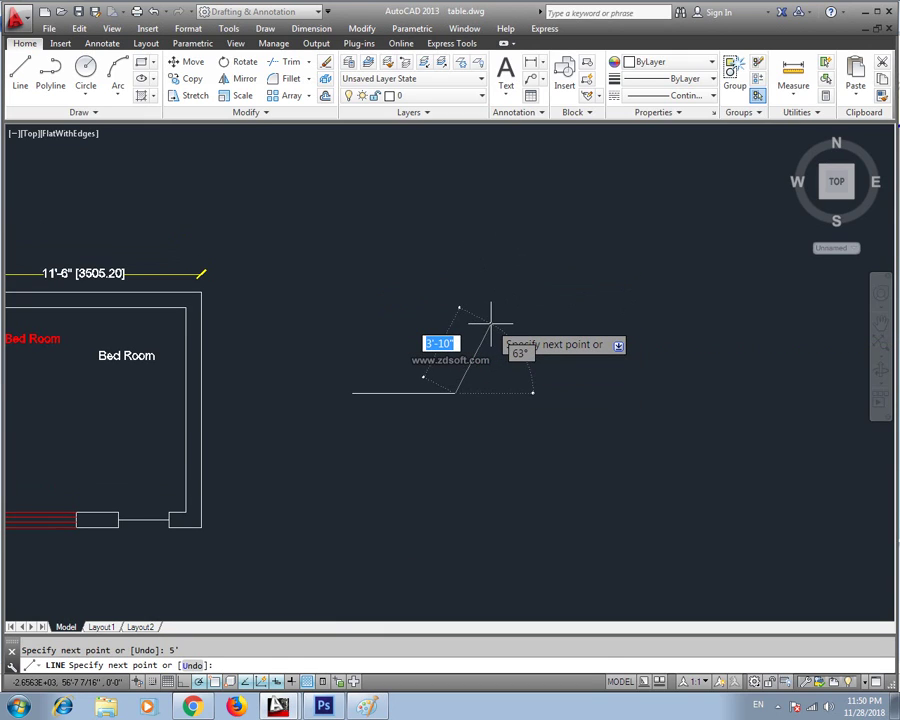
pyautogui.scroll(2, 491, 320)
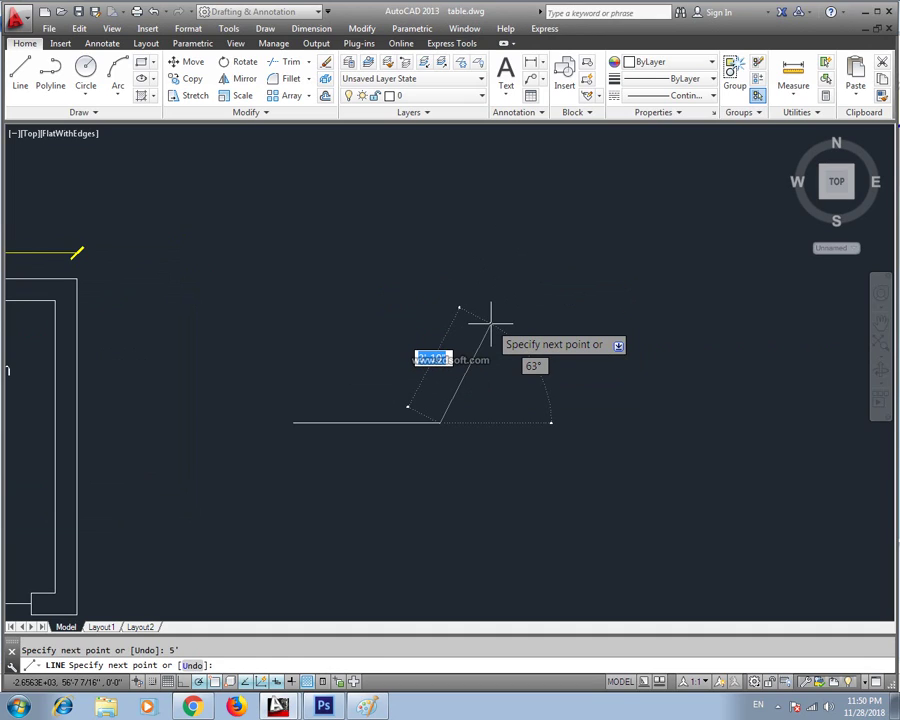
pyautogui.moveTo(491, 320); pyautogui.dragTo(467, 349, button='middle')
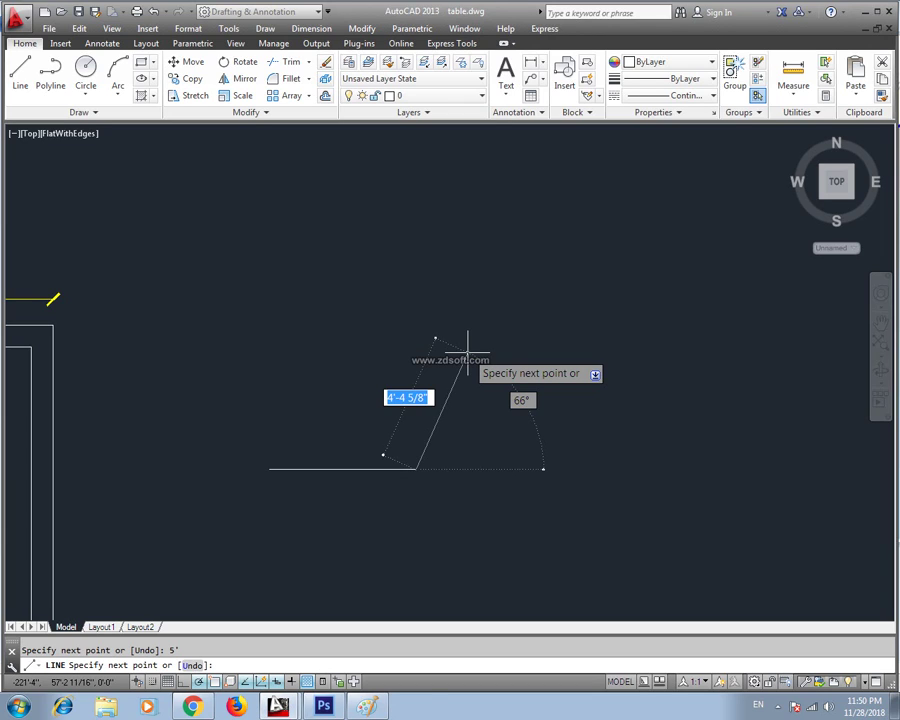
pyautogui.press('super+r')
# - Launch Word with winword and start a blank document at 20-point font size
pyautogui.write('win')
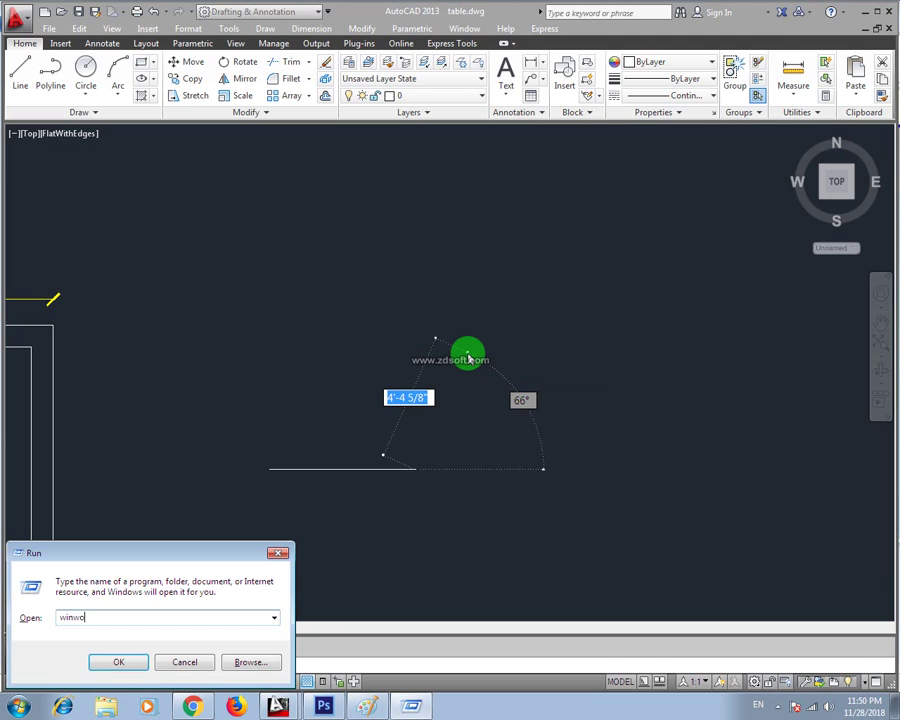
pyautogui.press('Return')
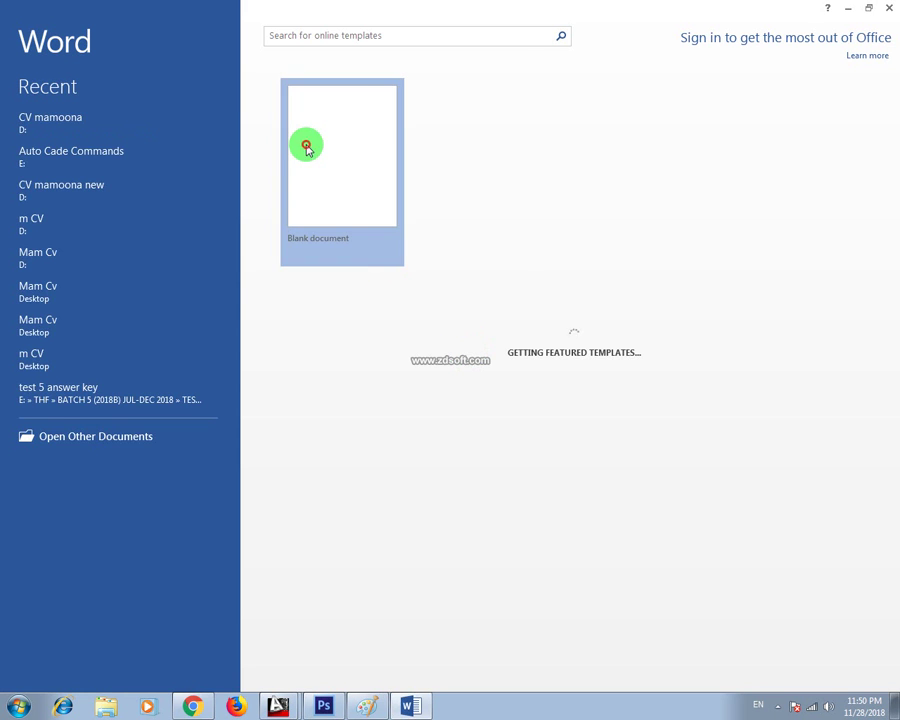
pyautogui.click(307, 147)
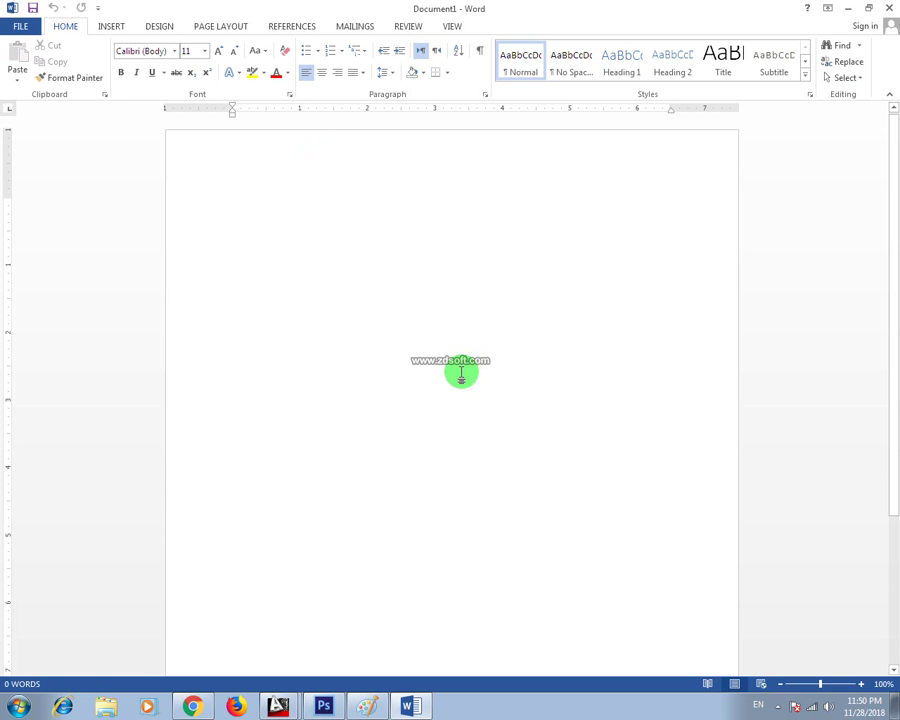
pyautogui.click(187, 51)
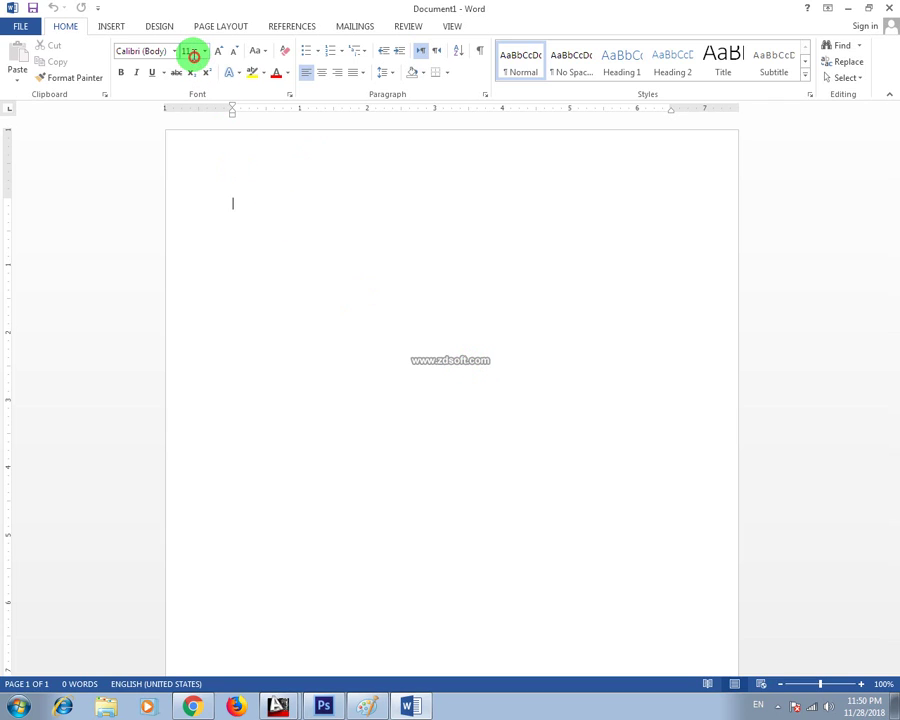
pyautogui.write('20')
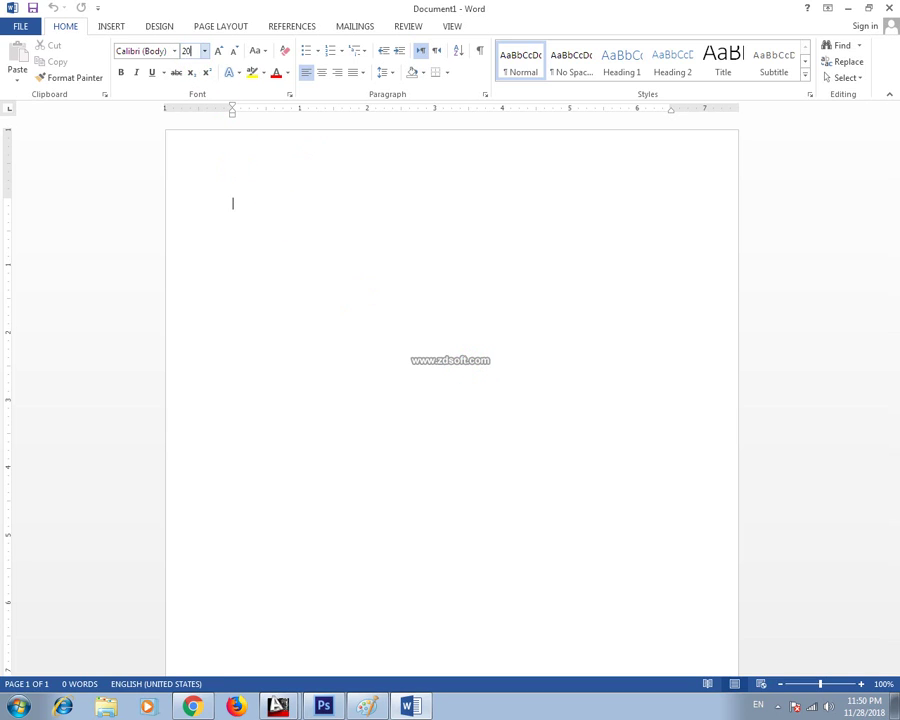
pyautogui.press('Return')
pyautogui.write('@')
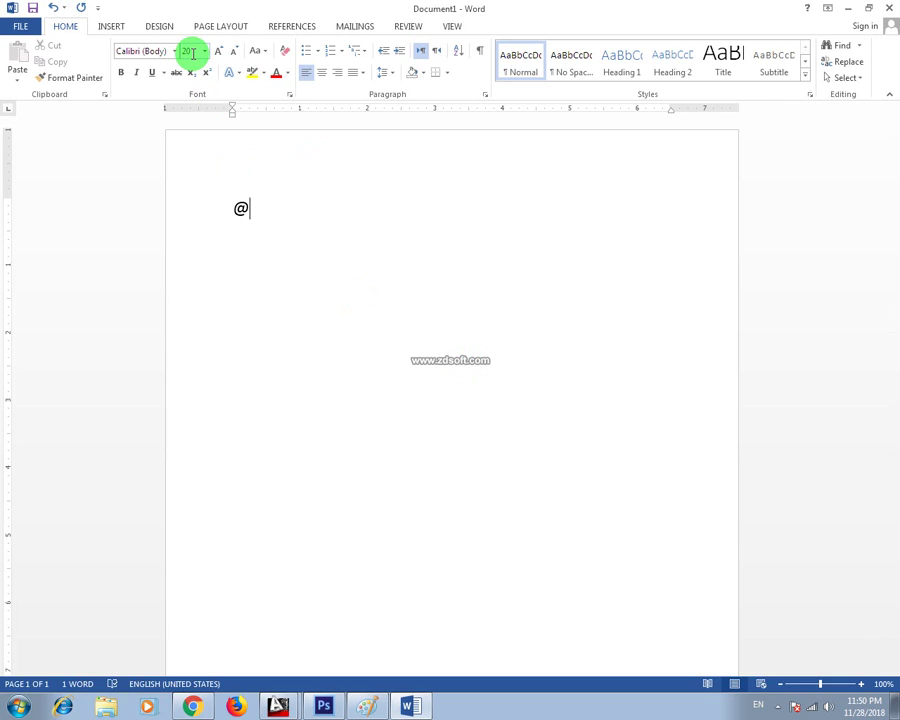
pyautogui.write('len')
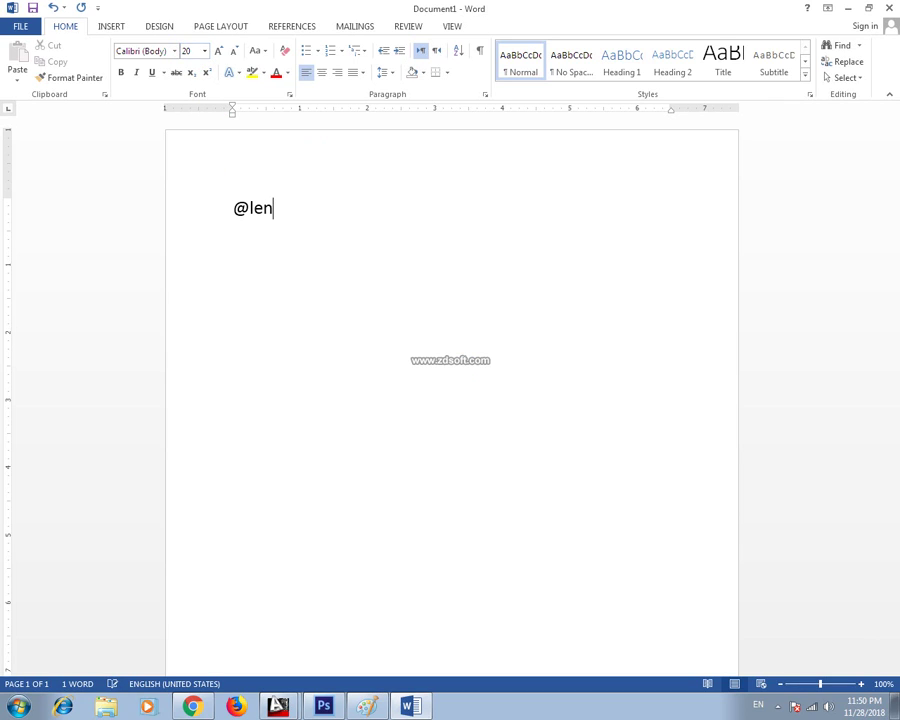
pyautogui.write('gth of li')
pyautogui.write('ne')
pyautogui.click(193, 52)
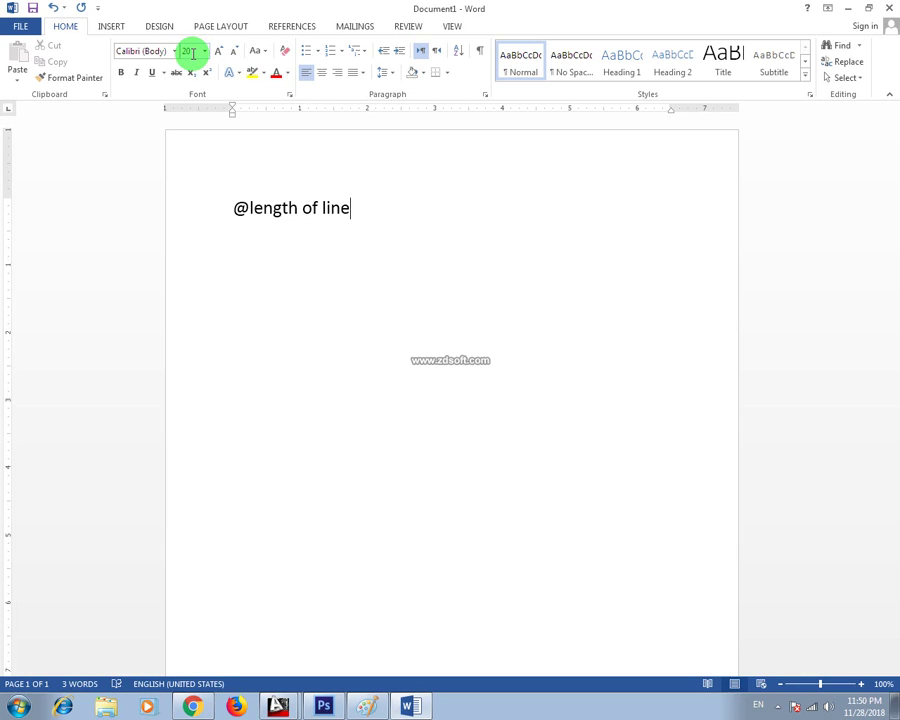
pyautogui.write('<a')
pyautogui.write('ngle')
pyautogui.press('Return')
pyautogui.write('@')
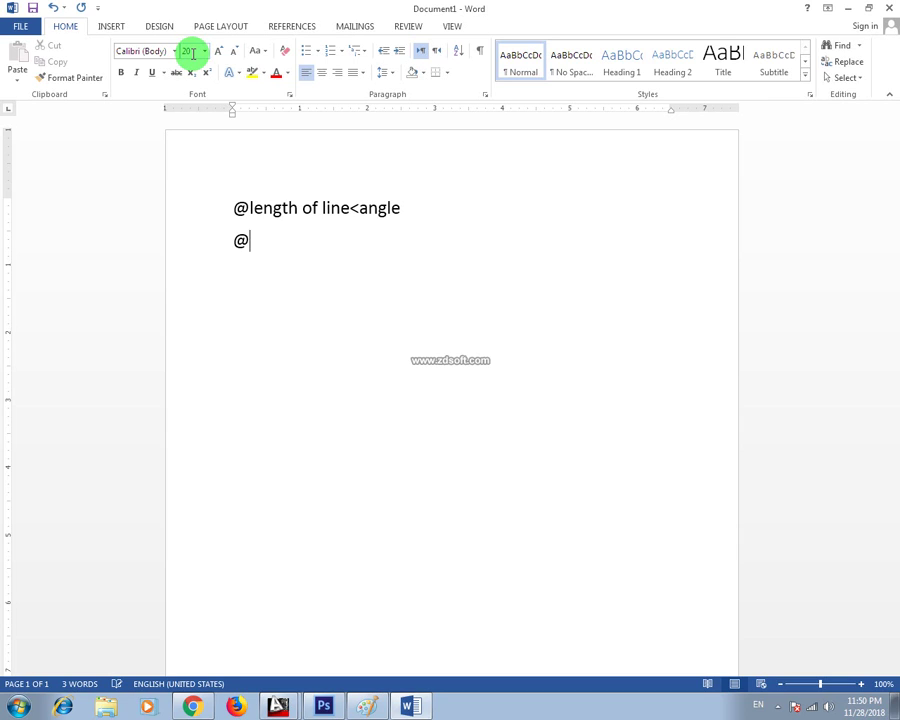
pyautogui.write("10'")
pyautogui.write('45')
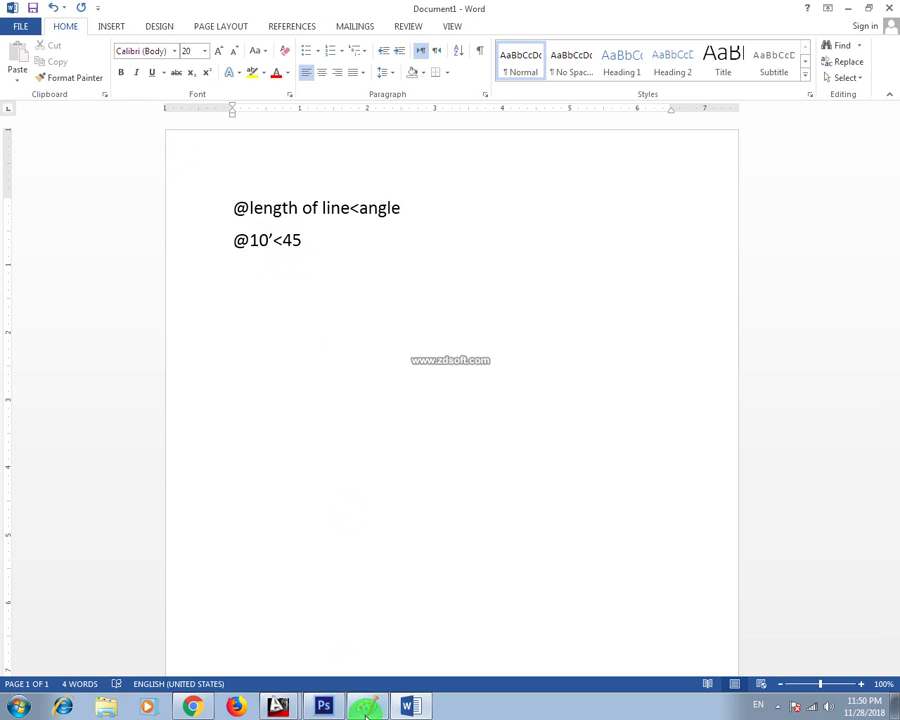
pyautogui.click(275, 703)
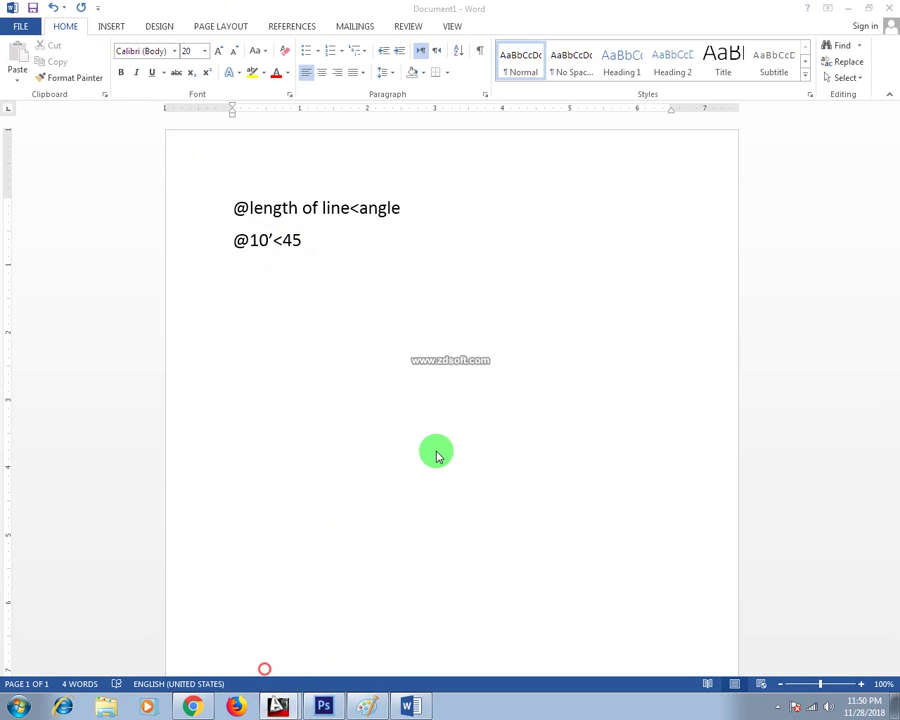
pyautogui.click(280, 702)
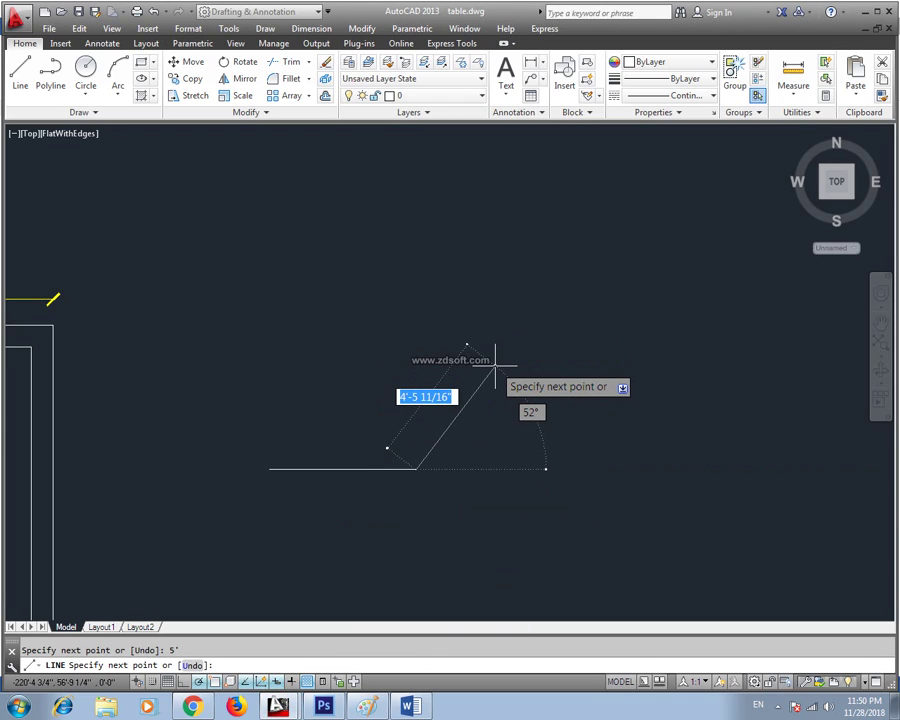
pyautogui.middleClick(494, 367)
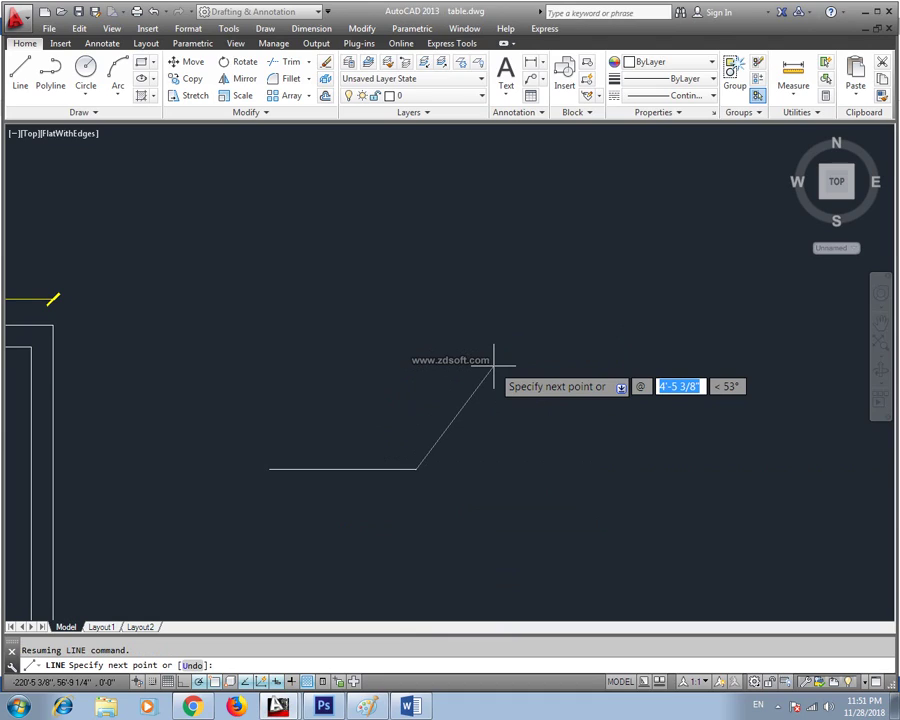
pyautogui.write("10'")
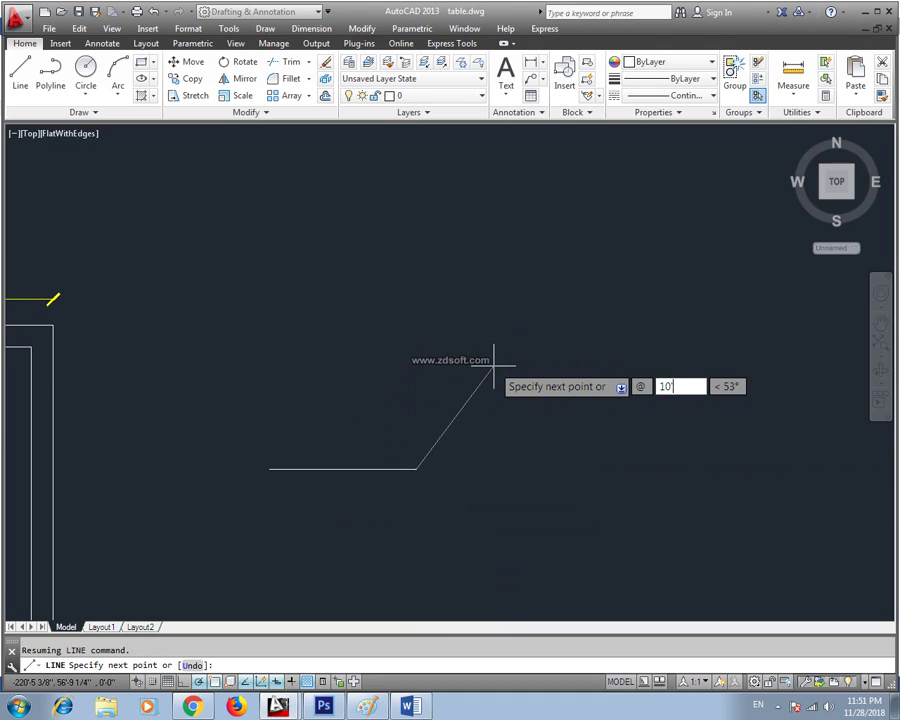
pyautogui.press('Tab')
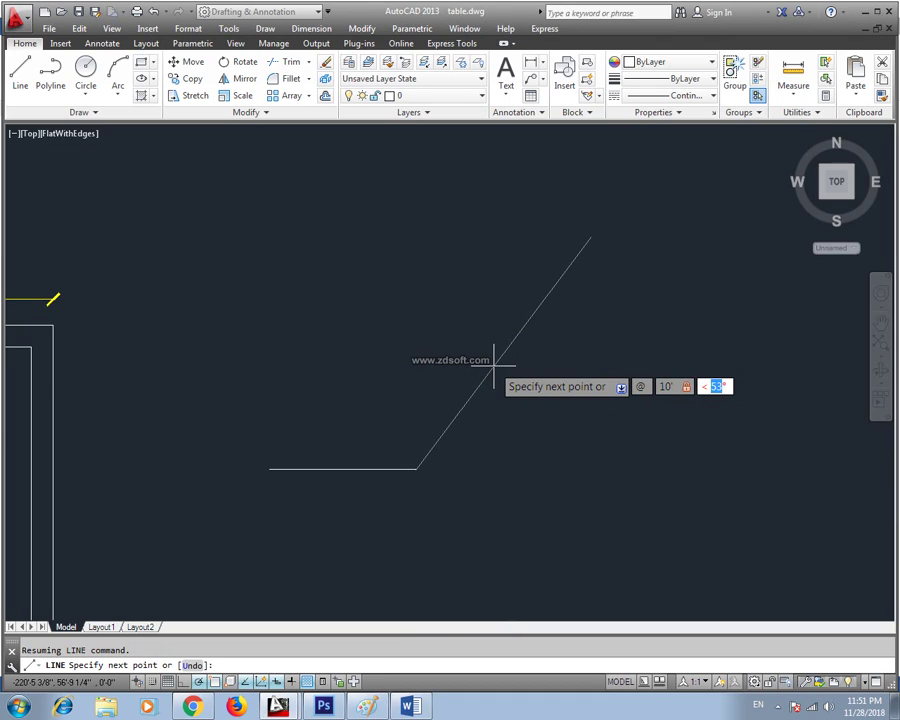
pyautogui.write('45')
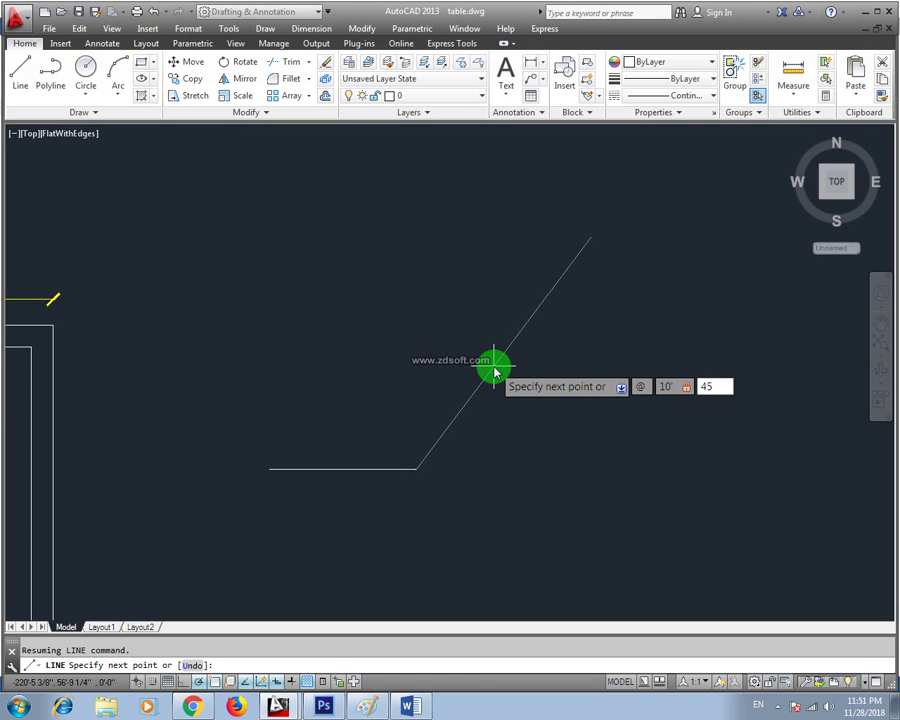
pyautogui.press('Return')
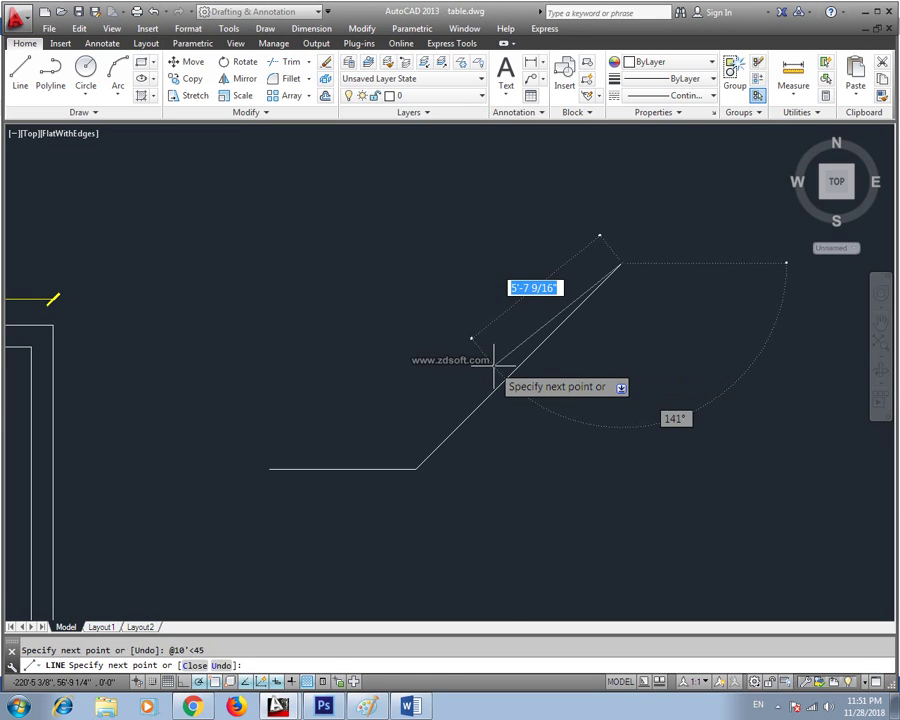
pyautogui.moveTo(456, 464); pyautogui.dragTo(322, 488, button='middle')
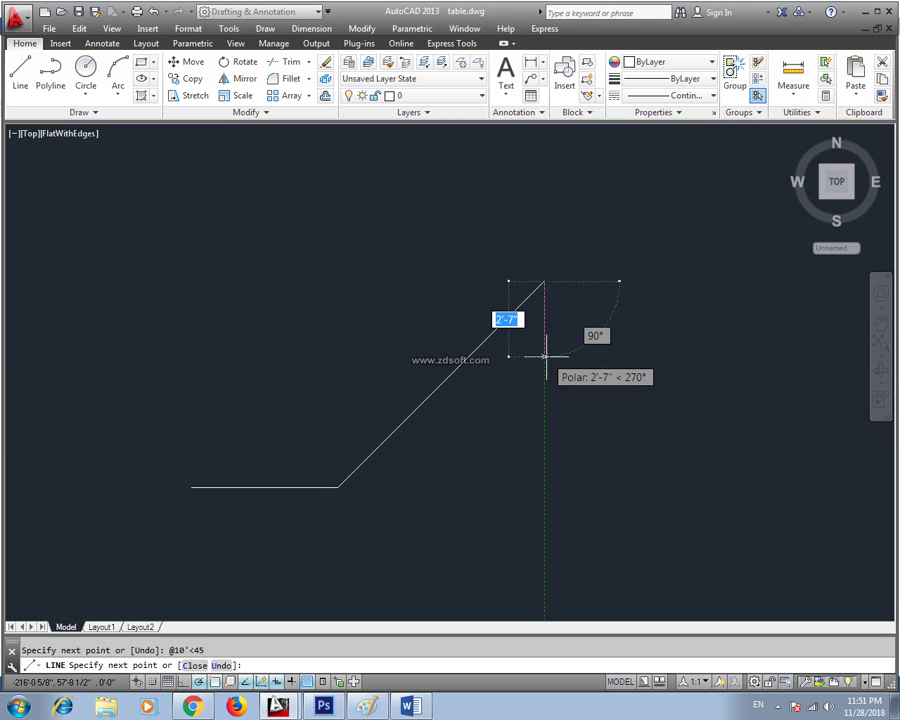
pyautogui.press('Escape')
pyautogui.moveTo(502, 463); pyautogui.dragTo(541, 473, button='middle')
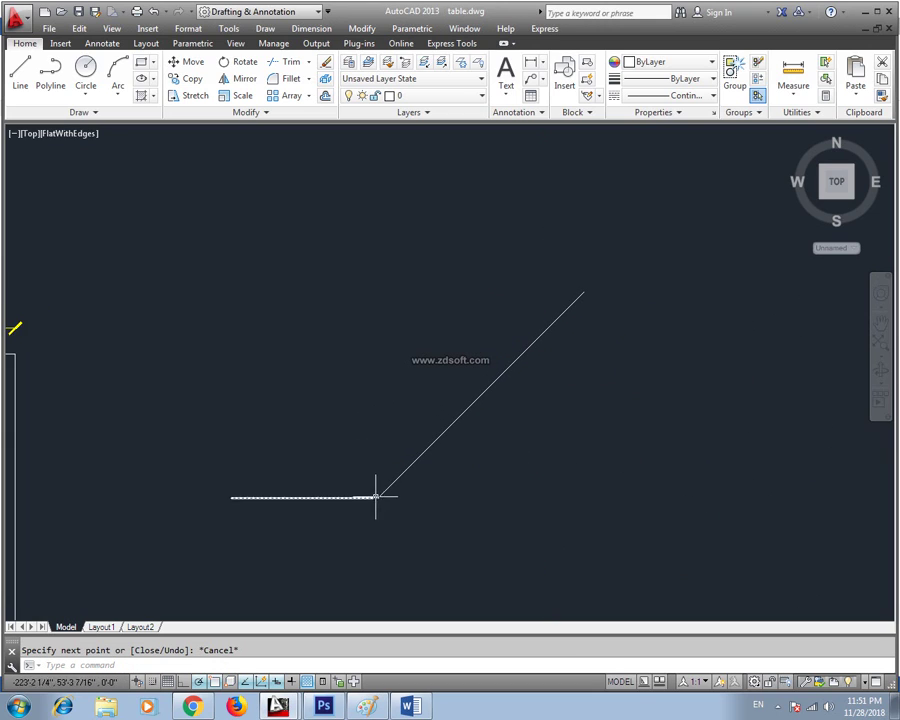
pyautogui.scroll(3, 394, 488)
# - Place a DAL aligned dimension reading 10' [3048.00] above the 45° line
pyautogui.scroll(-2, 508, 444)
pyautogui.write('da')
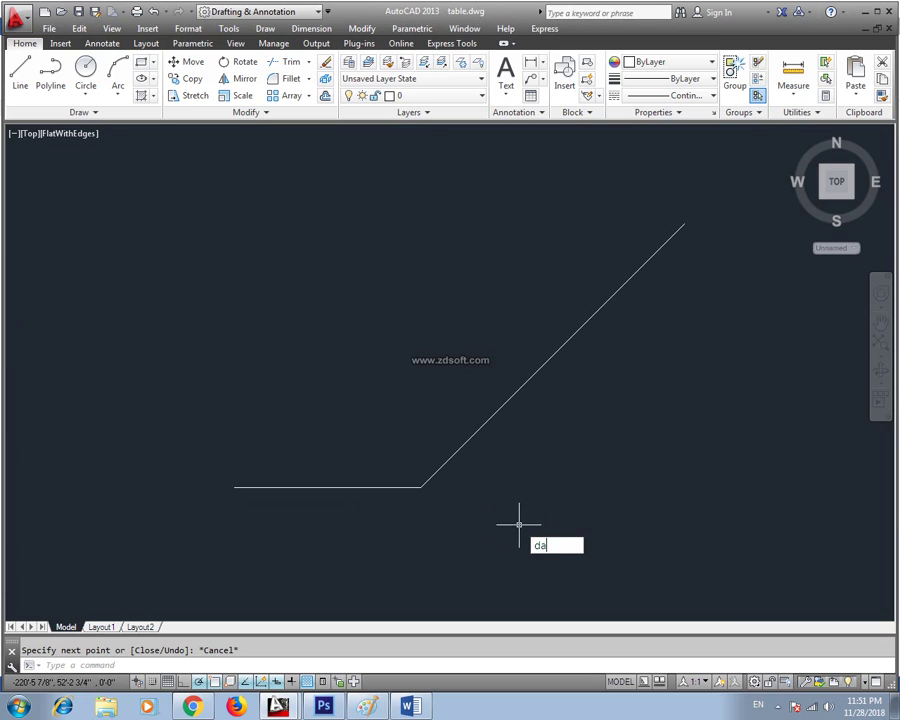
pyautogui.click(519, 524)
pyautogui.write('l')
pyautogui.press('Return')
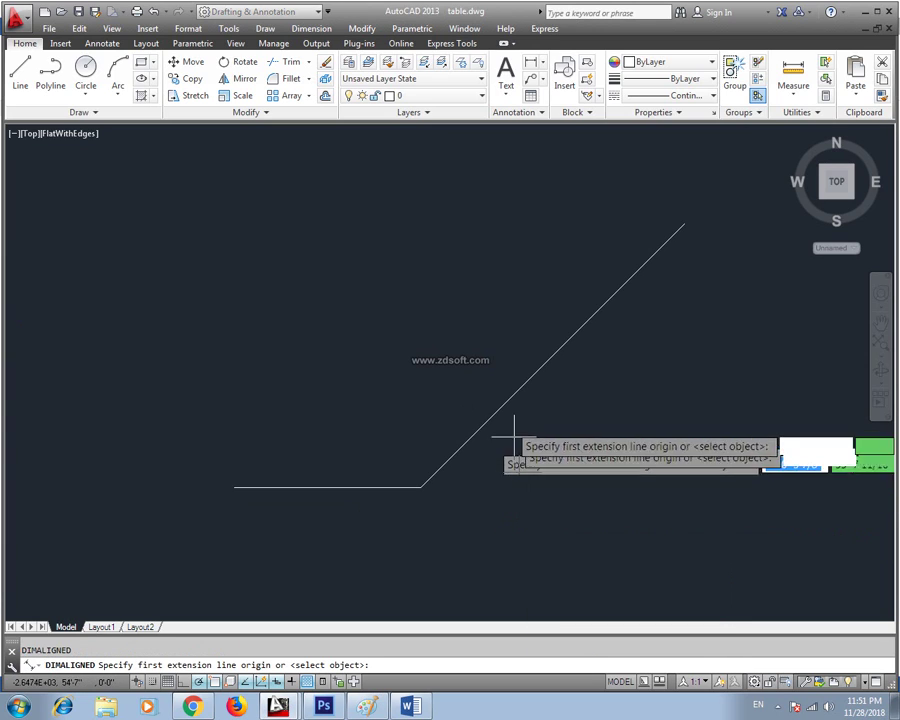
pyautogui.press('Return')
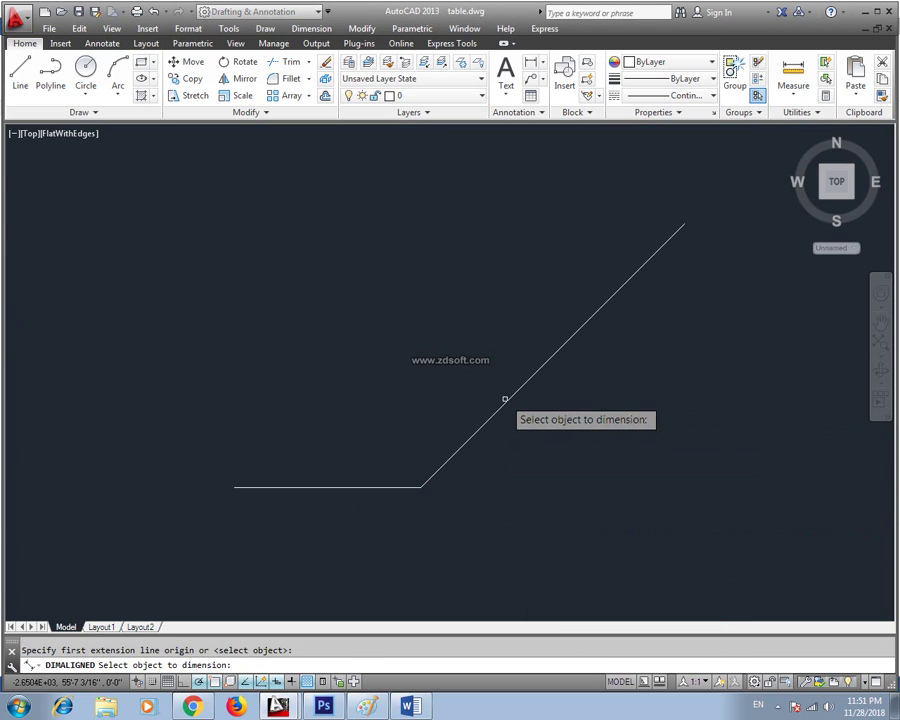
pyautogui.click(502, 406)
pyautogui.click(440, 350)
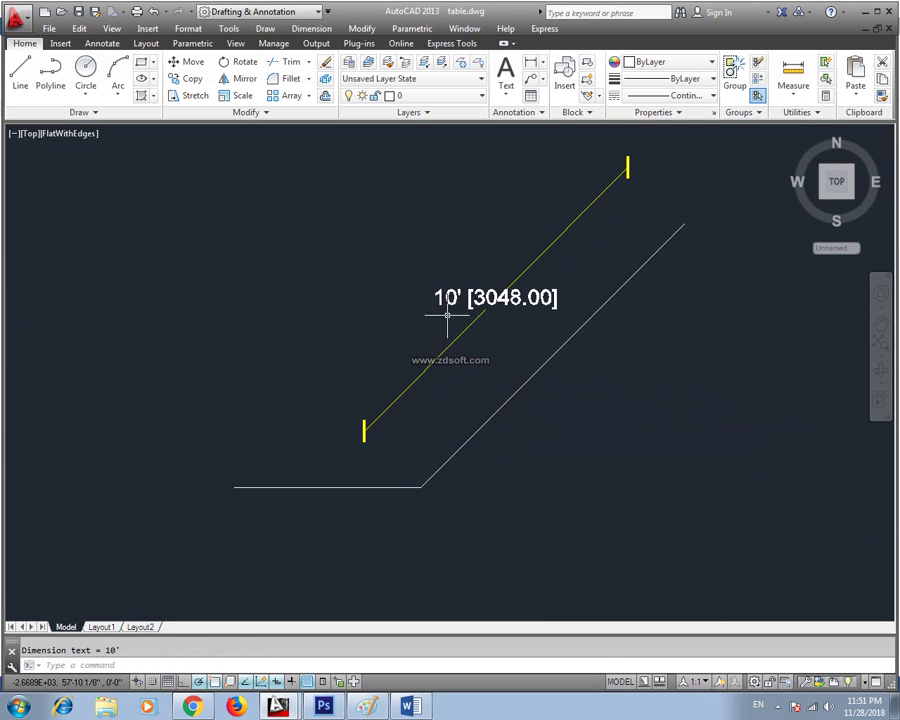
pyautogui.scroll(1, 486, 336)
pyautogui.scroll(1, 527, 268)
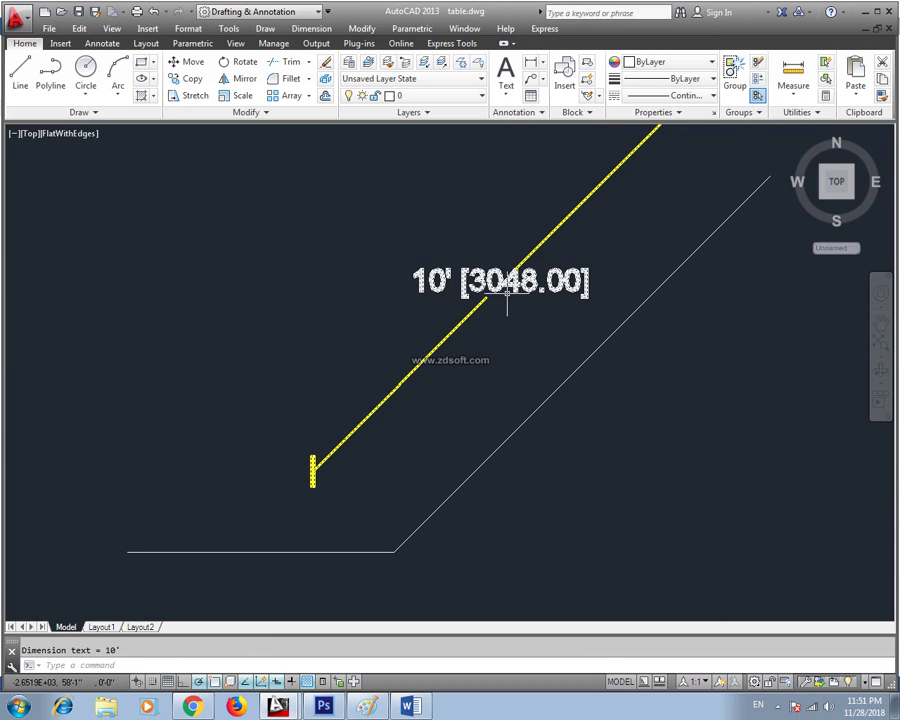
pyautogui.write('d')
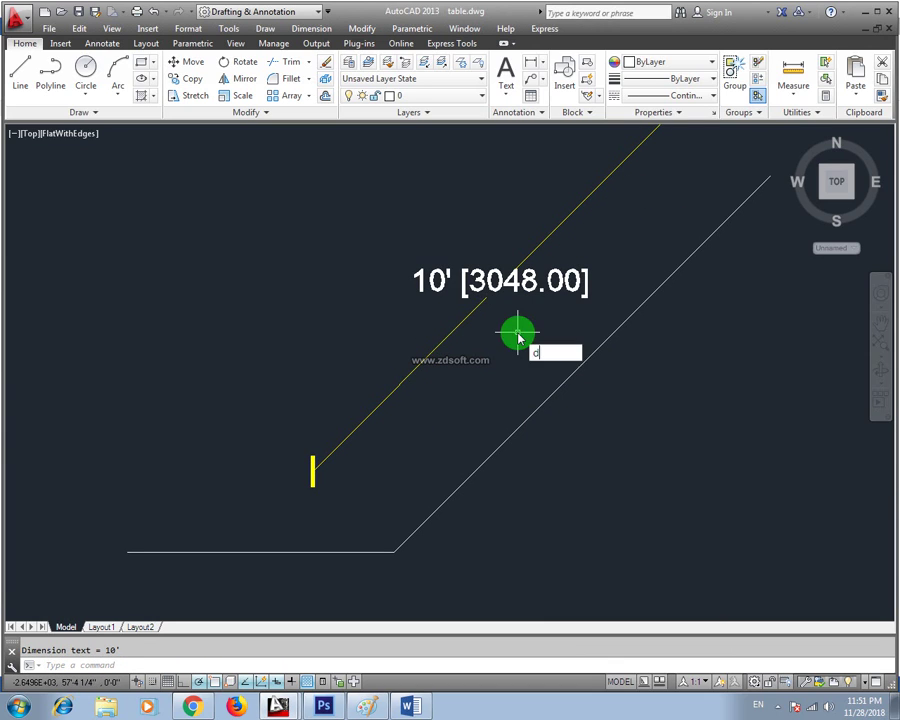
pyautogui.press('Return')
pyautogui.click(596, 323)
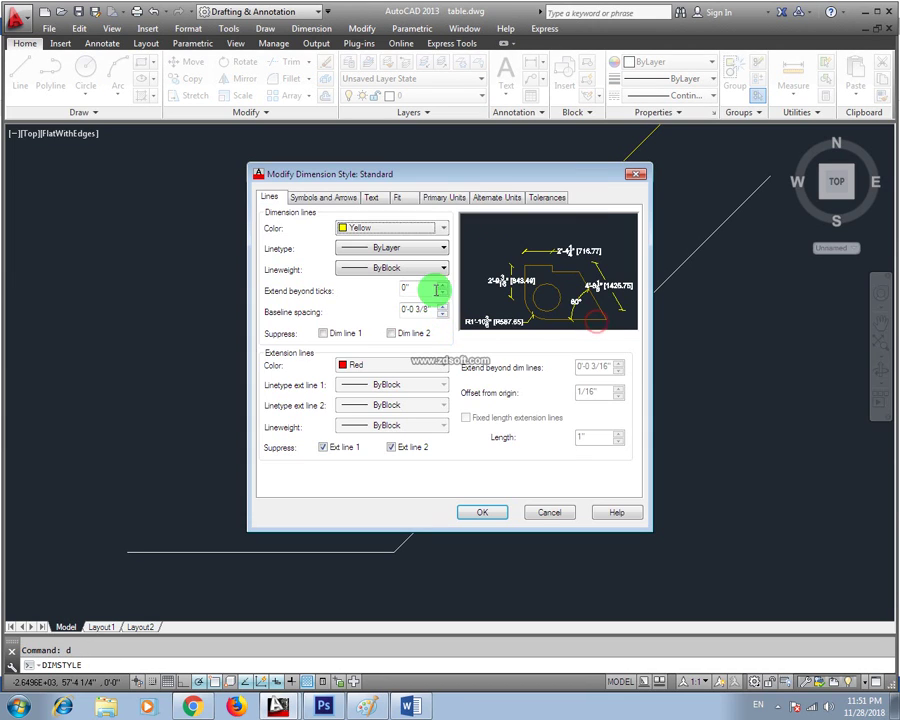
pyautogui.click(440, 197)
pyautogui.click(404, 197)
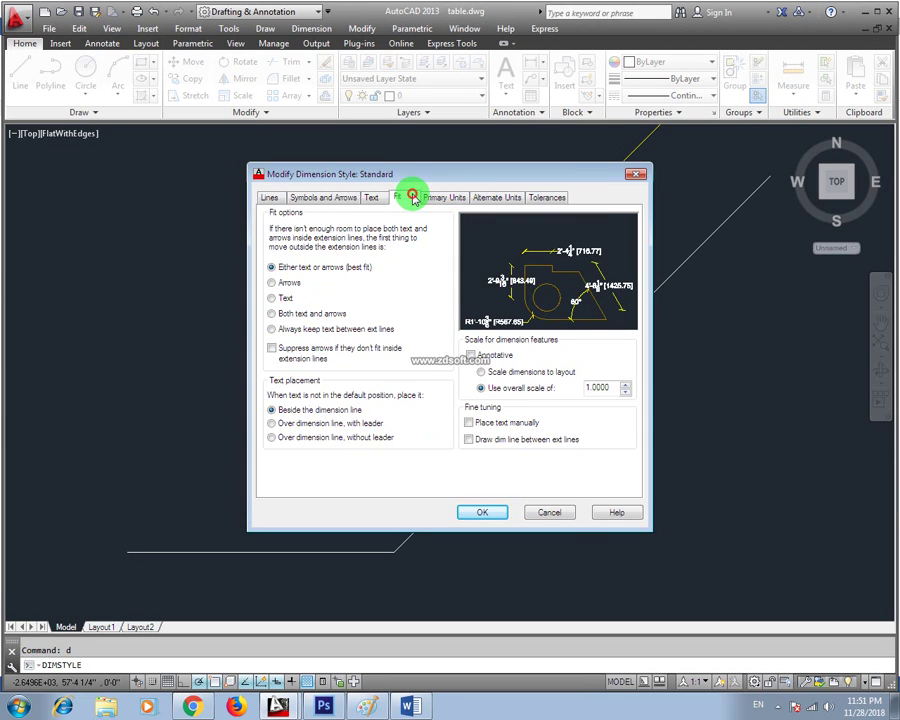
pyautogui.click(376, 198)
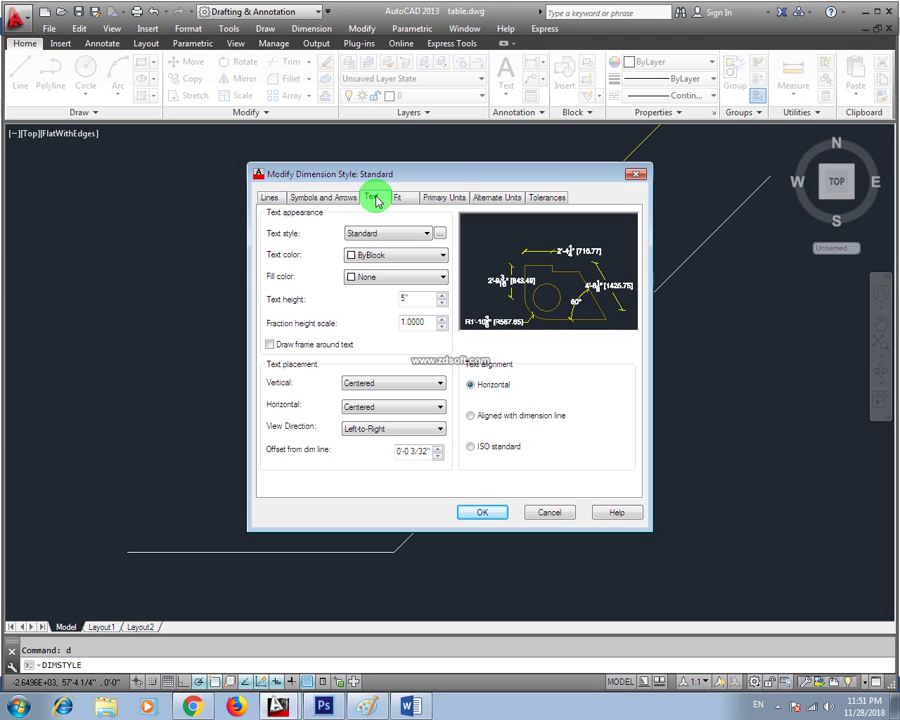
pyautogui.click(481, 198)
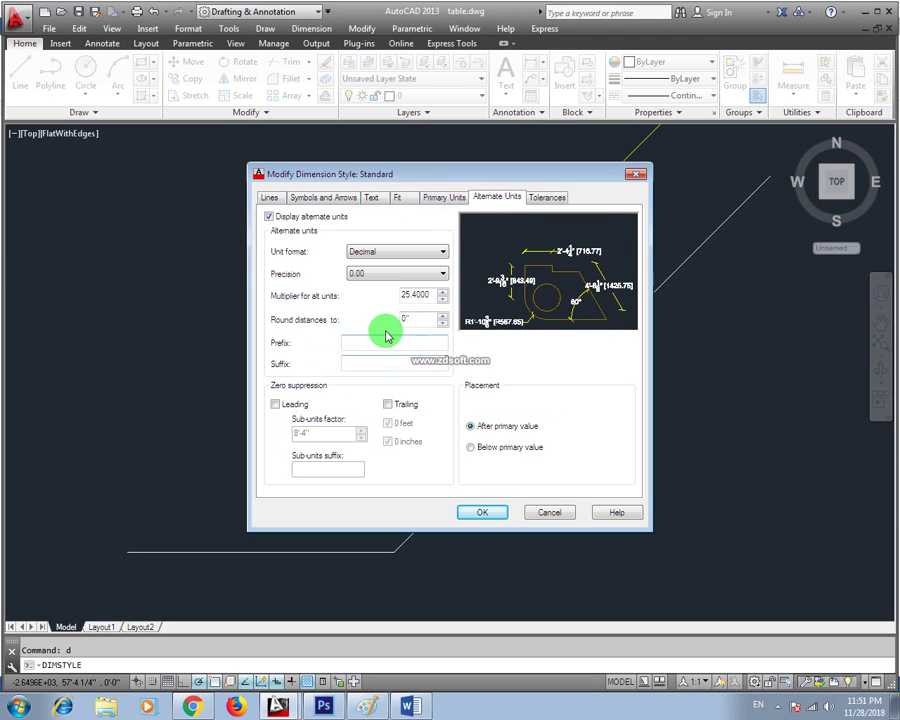
pyautogui.click(374, 277)
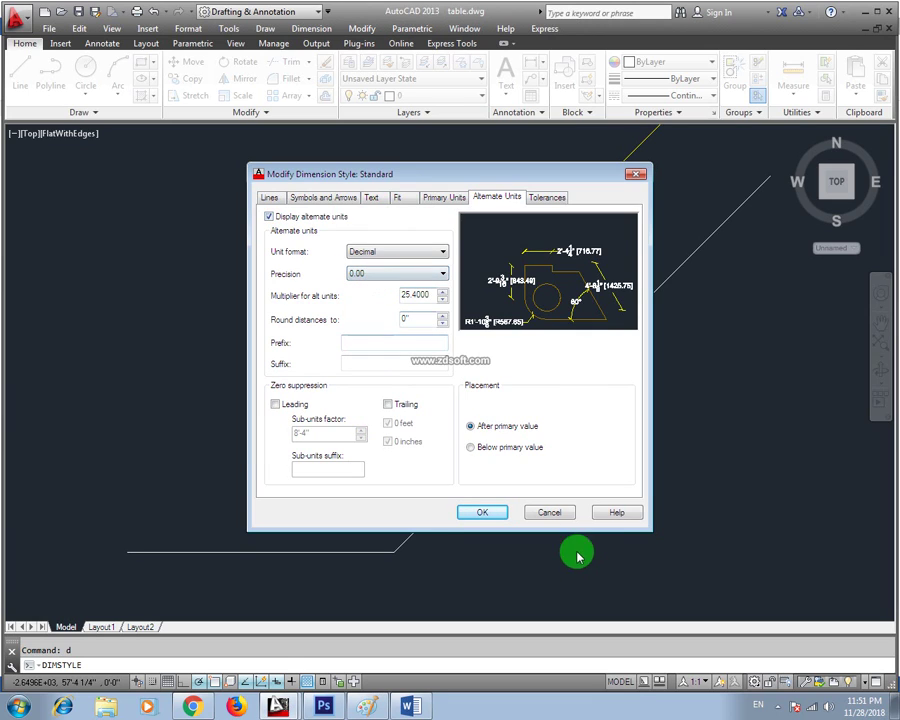
pyautogui.click(544, 514)
pyautogui.click(620, 226)
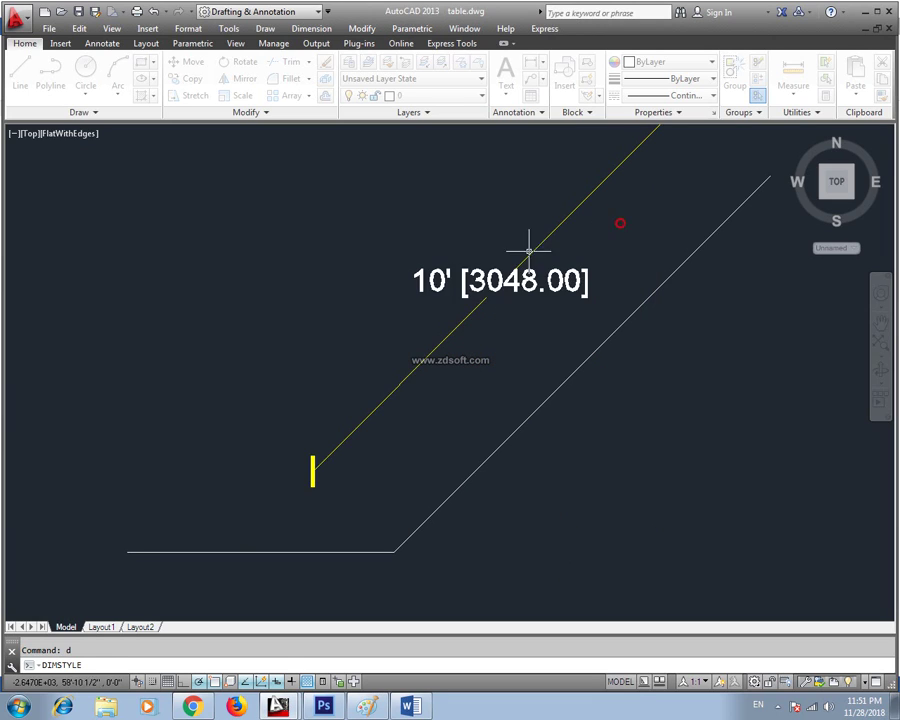
pyautogui.moveTo(533, 302); pyautogui.dragTo(469, 298, button='middle')
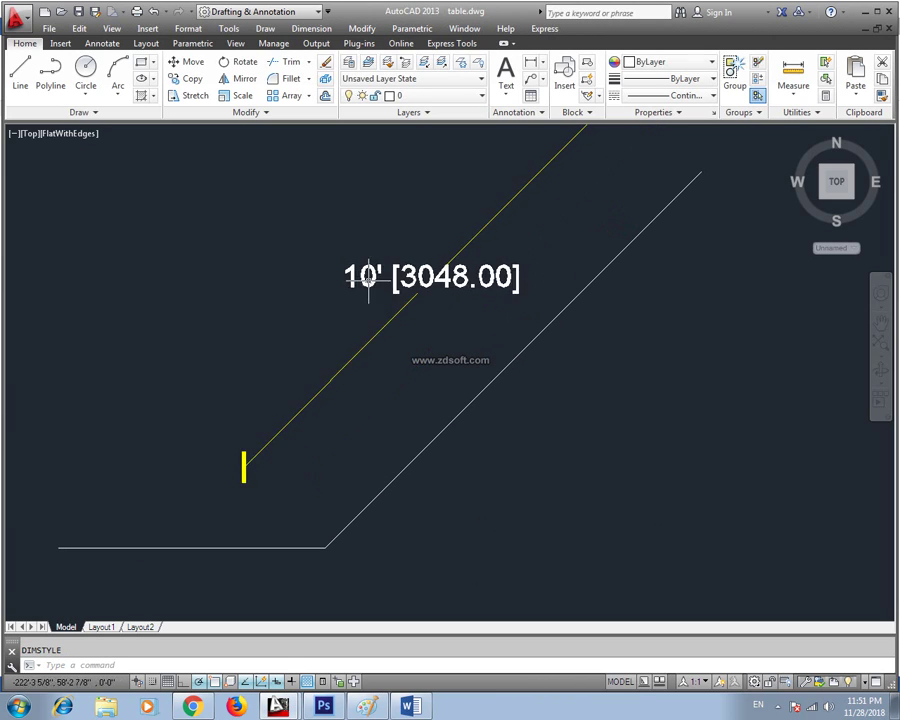
pyautogui.moveTo(400, 282); pyautogui.dragTo(384, 300, button='middle')
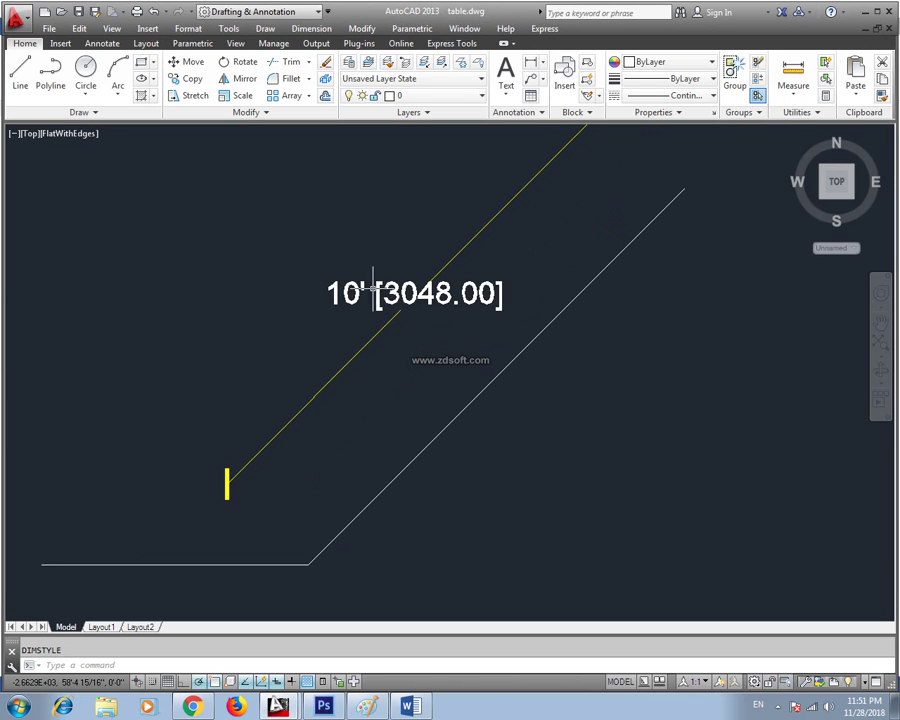
pyautogui.click(378, 292)
pyautogui.press('Escape')
pyautogui.click(378, 292)
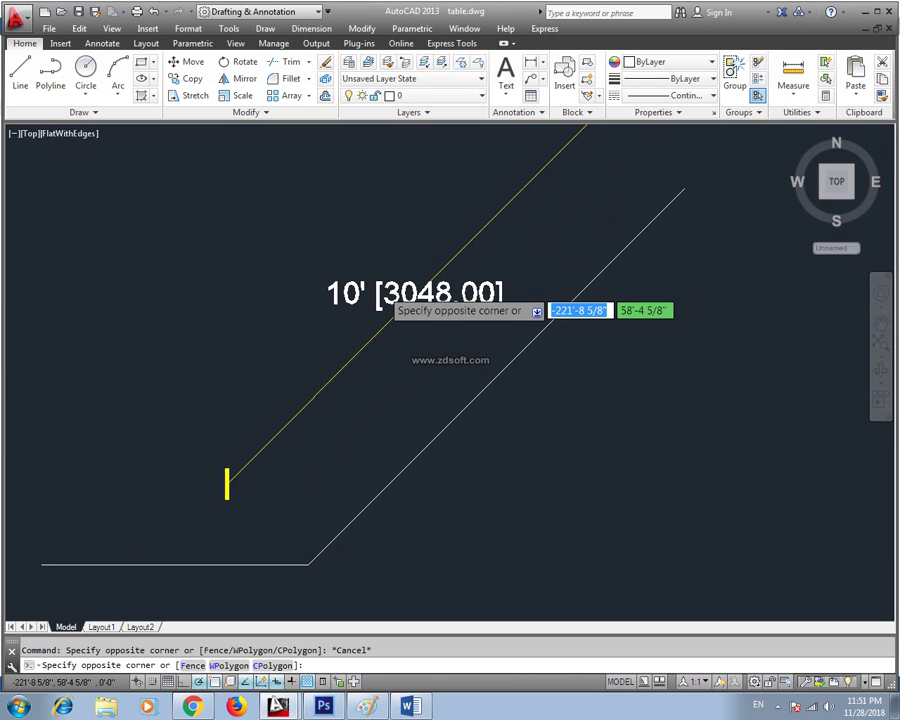
pyautogui.click(377, 294)
pyautogui.press('Delete')
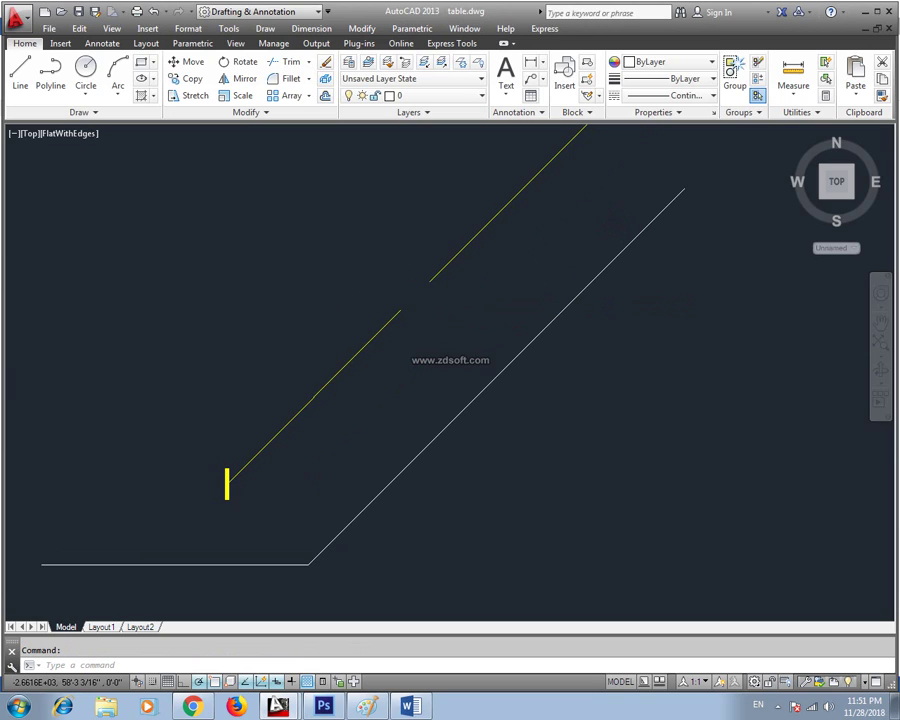
pyautogui.doubleClick(410, 300)
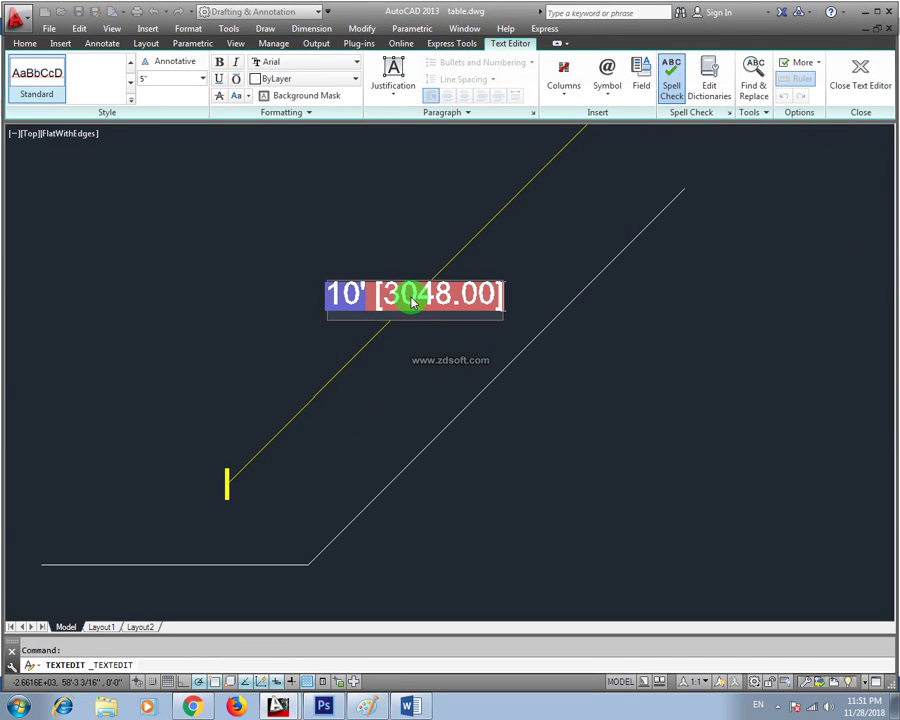
pyautogui.press('Escape')
pyautogui.click(490, 356)
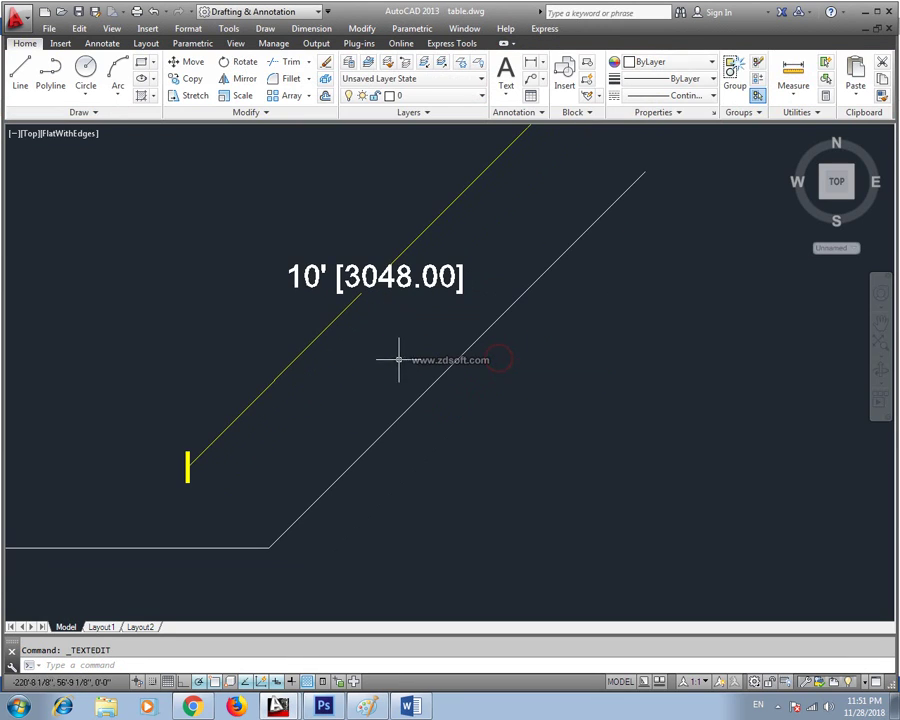
pyautogui.scroll(-4, 406, 412)
pyautogui.scroll(3, 390, 408)
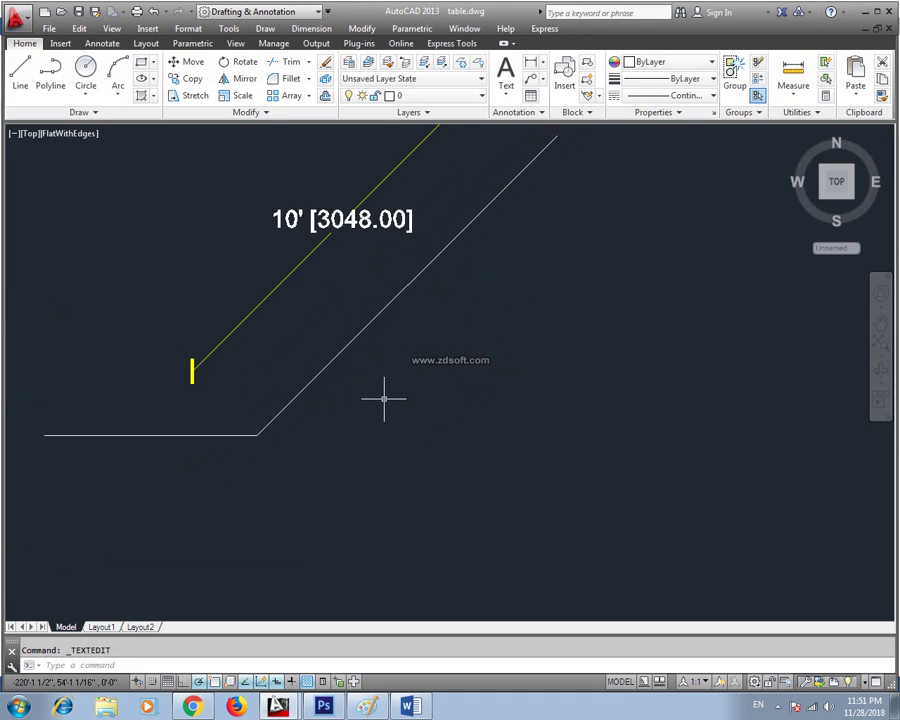
pyautogui.moveTo(360, 359); pyautogui.dragTo(406, 366, button='middle')
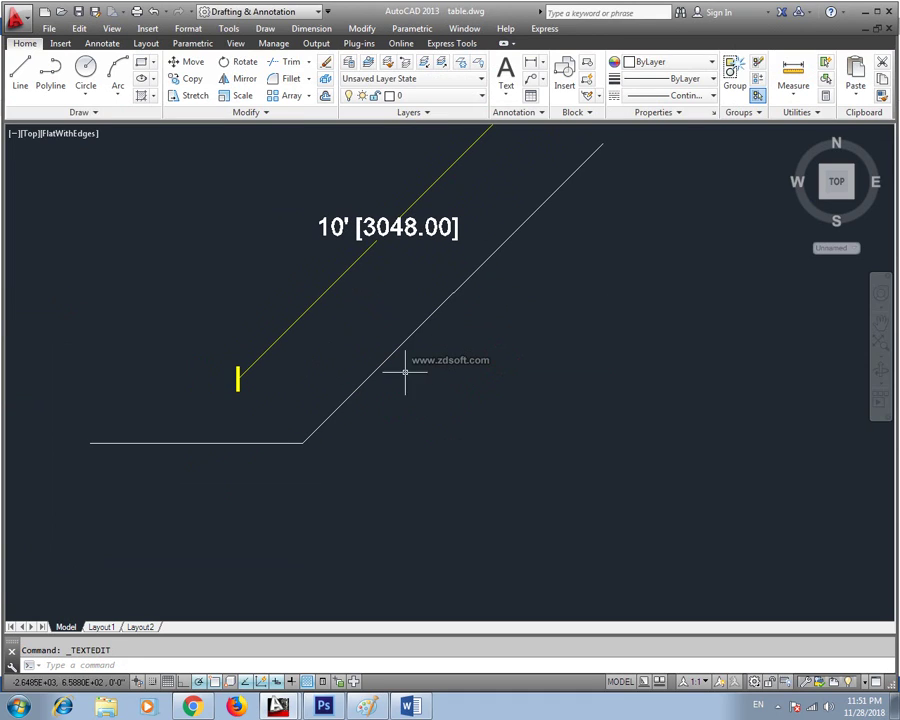
pyautogui.click(308, 29)
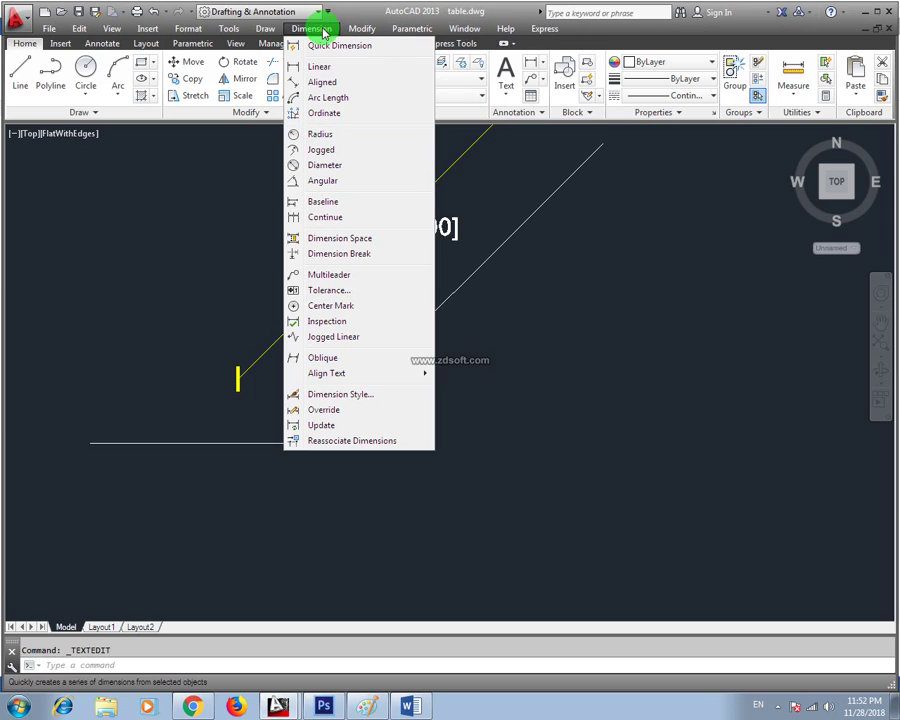
pyautogui.click(368, 7)
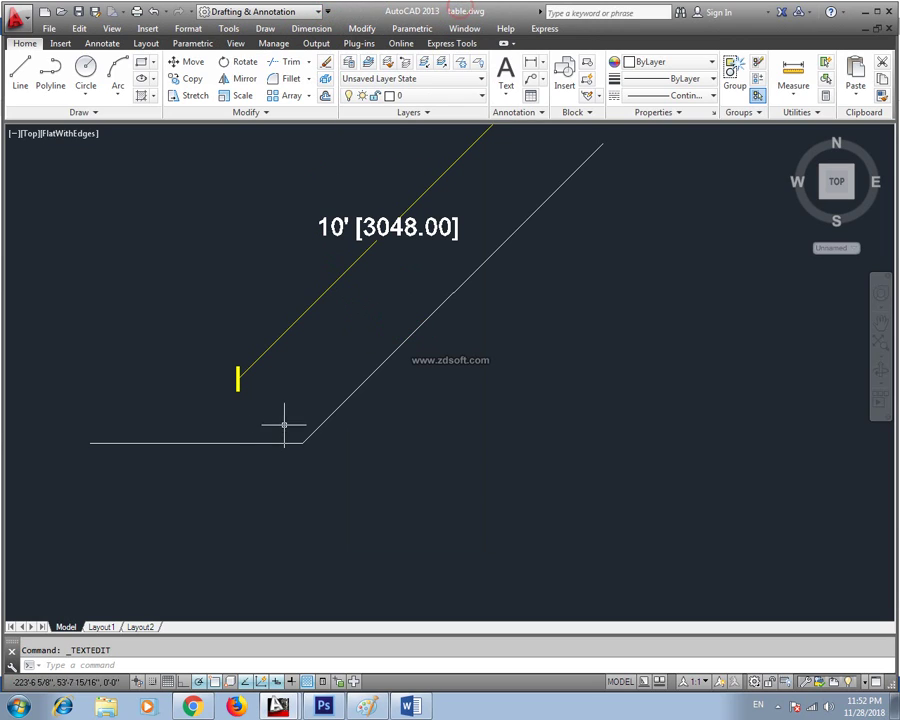
pyautogui.scroll(2, 287, 420)
pyautogui.moveTo(287, 420)
pyautogui.mouseDown(button='middle')
pyautogui.moveTo(282, 455)
pyautogui.moveTo(334, 506)
pyautogui.mouseUp(button='middle')
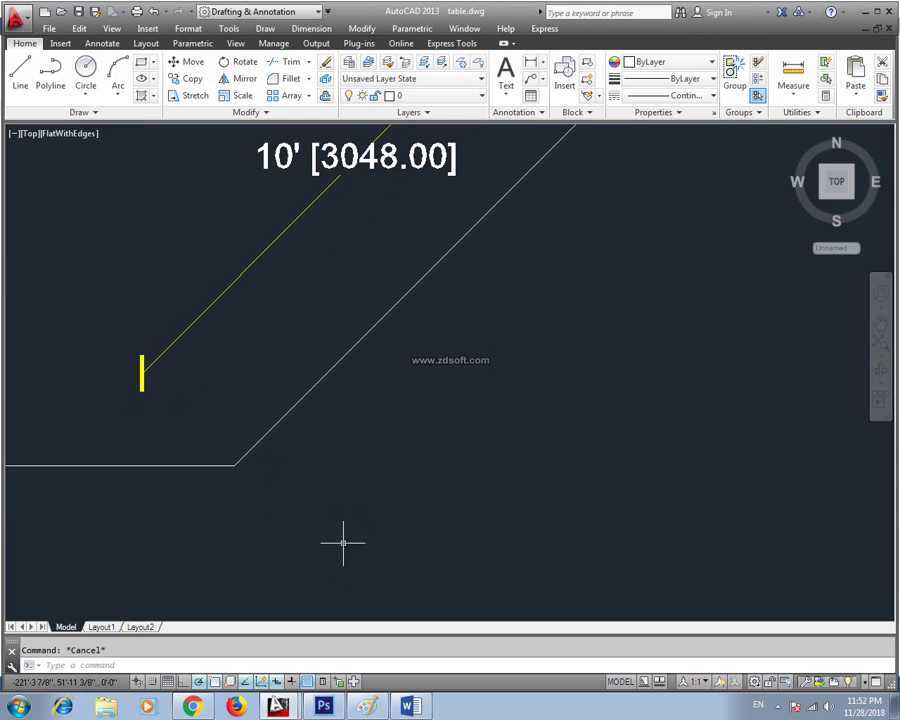
pyautogui.click(407, 707)
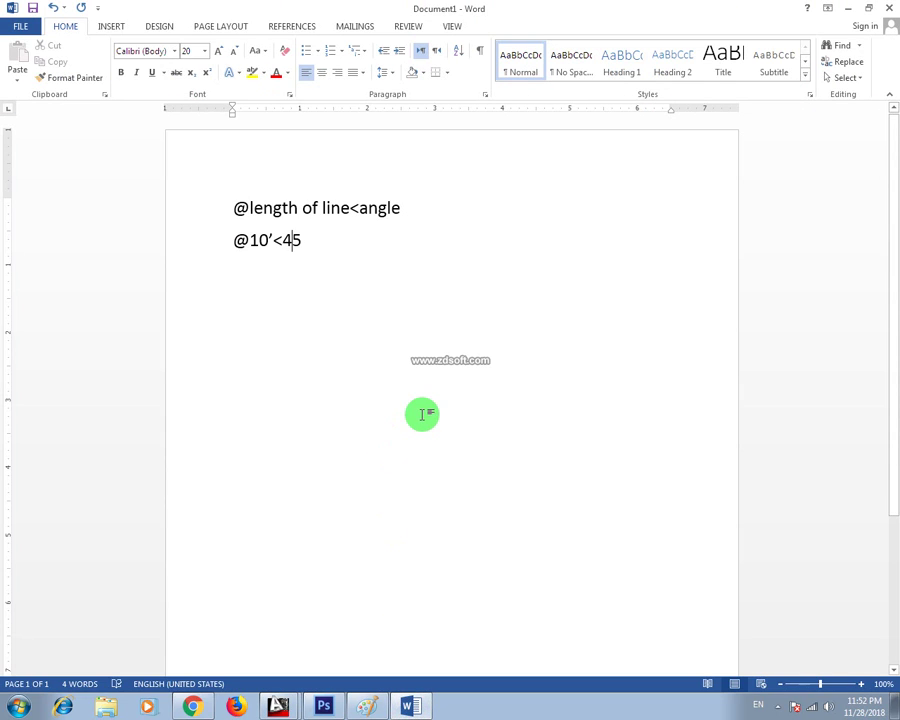
pyautogui.click(327, 261)
pyautogui.press('Return')
pyautogui.press('Return')
pyautogui.write('Angle dimension = dimangular')
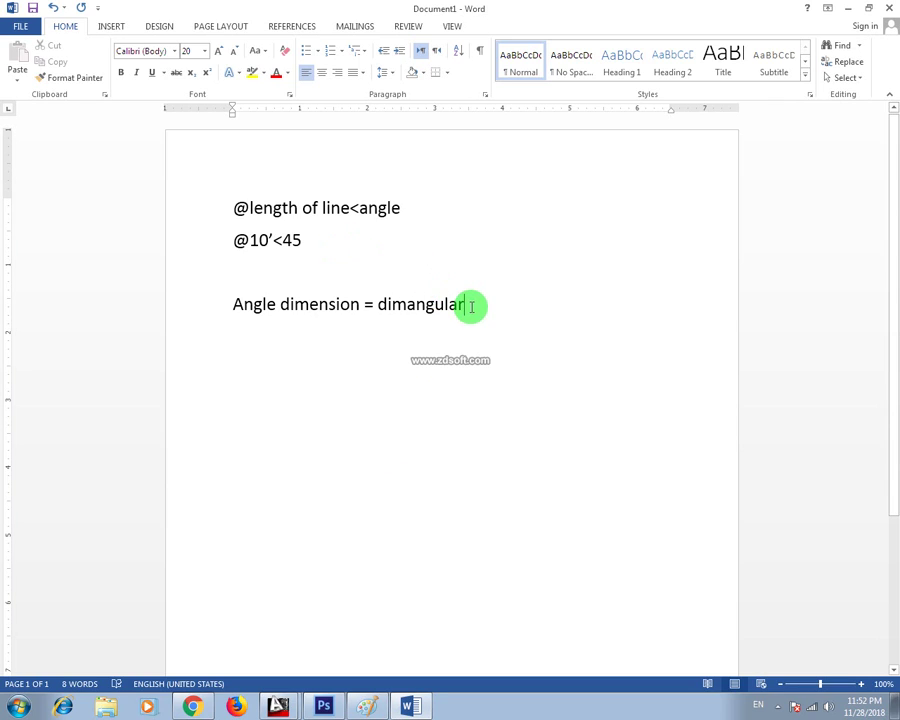
pyautogui.moveTo(468, 305)
pyautogui.mouseDown()
pyautogui.moveTo(385, 305)
pyautogui.moveTo(396, 320)
pyautogui.mouseUp()
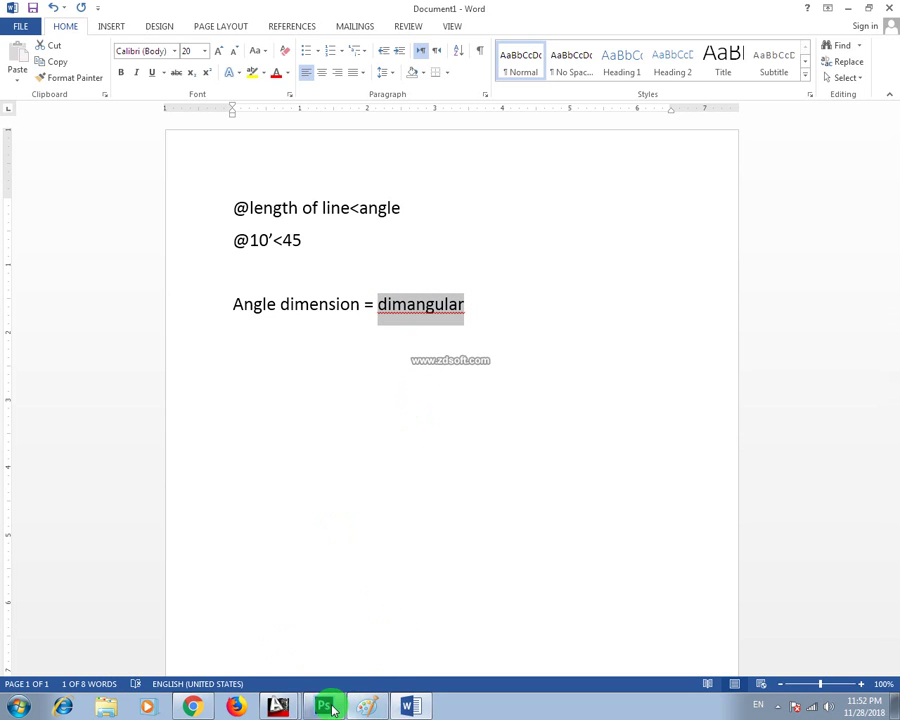
pyautogui.click(278, 706)
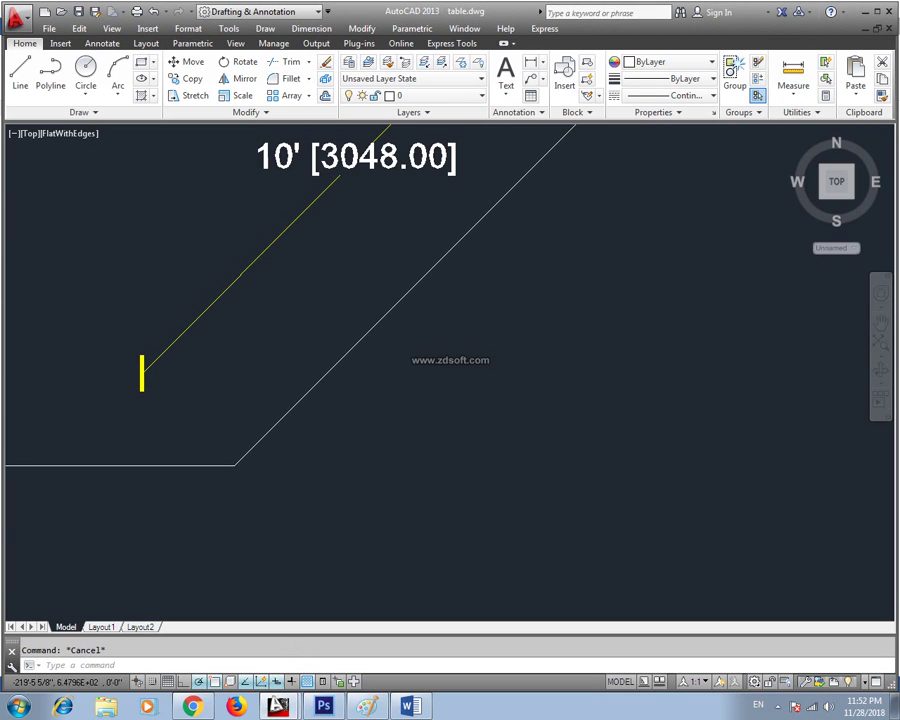
# - Close the crashed AutoCAD without saving changes when its alert appears
pyautogui.scroll(-2, 434, 462)
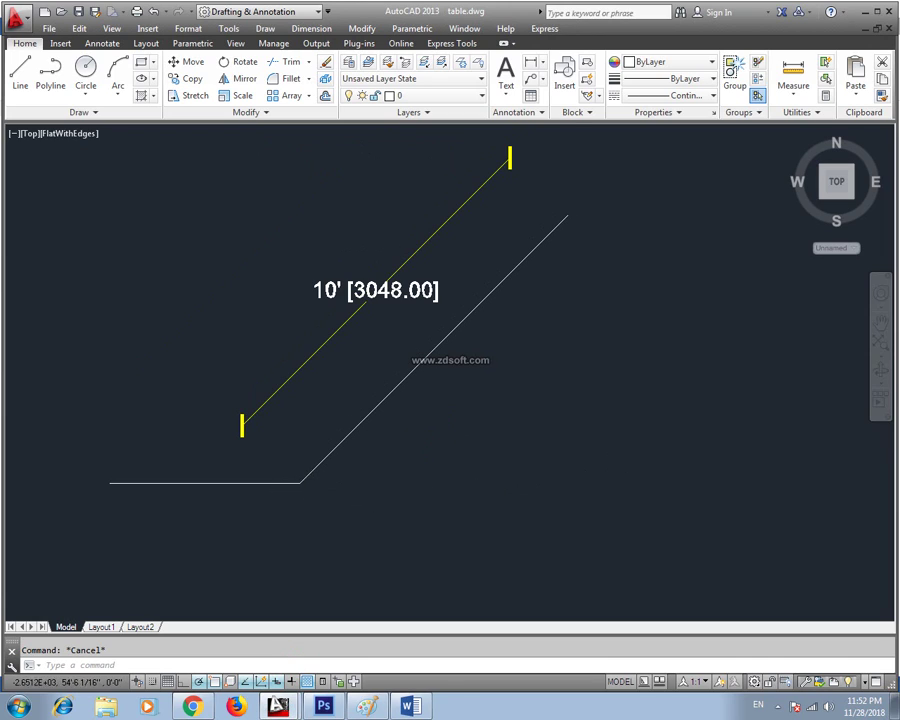
pyautogui.click(309, 488)
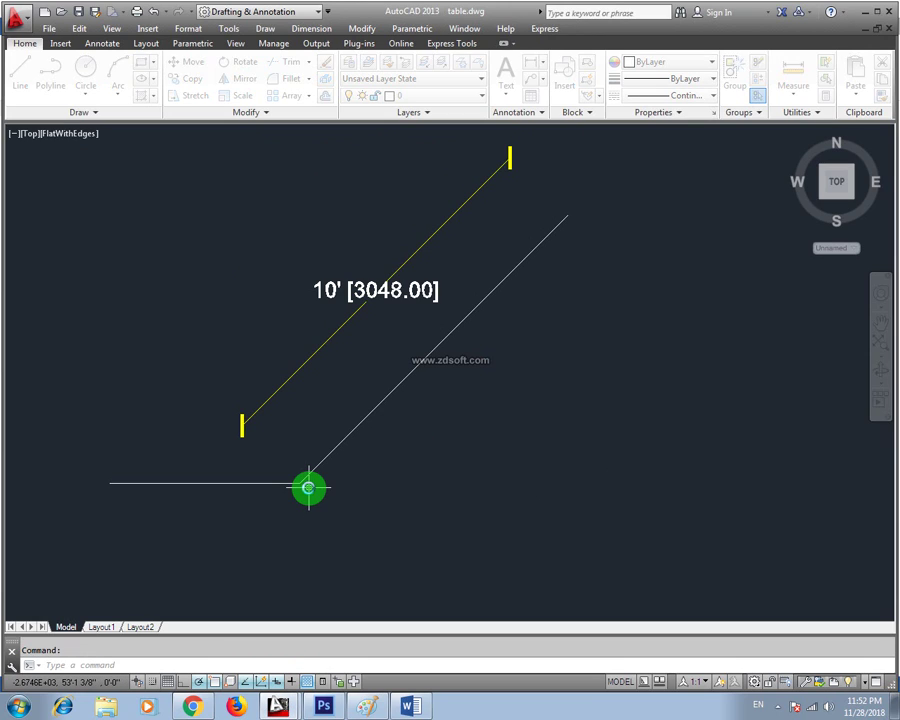
pyautogui.click(564, 404)
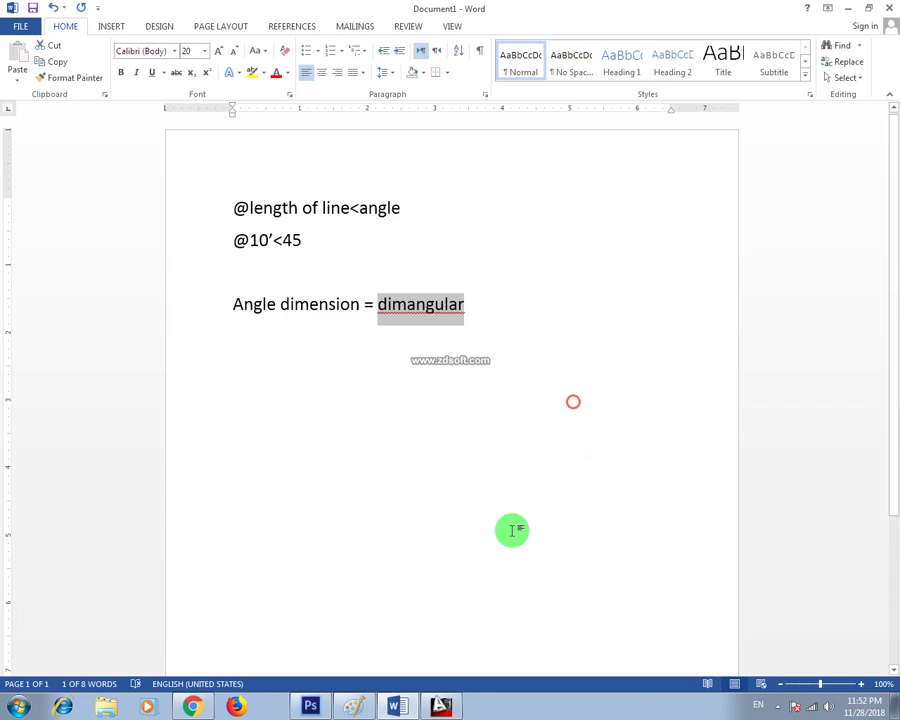
# - Minimise the Word notes and cancel the AutoCAD error report without sending it
pyautogui.click(409, 707)
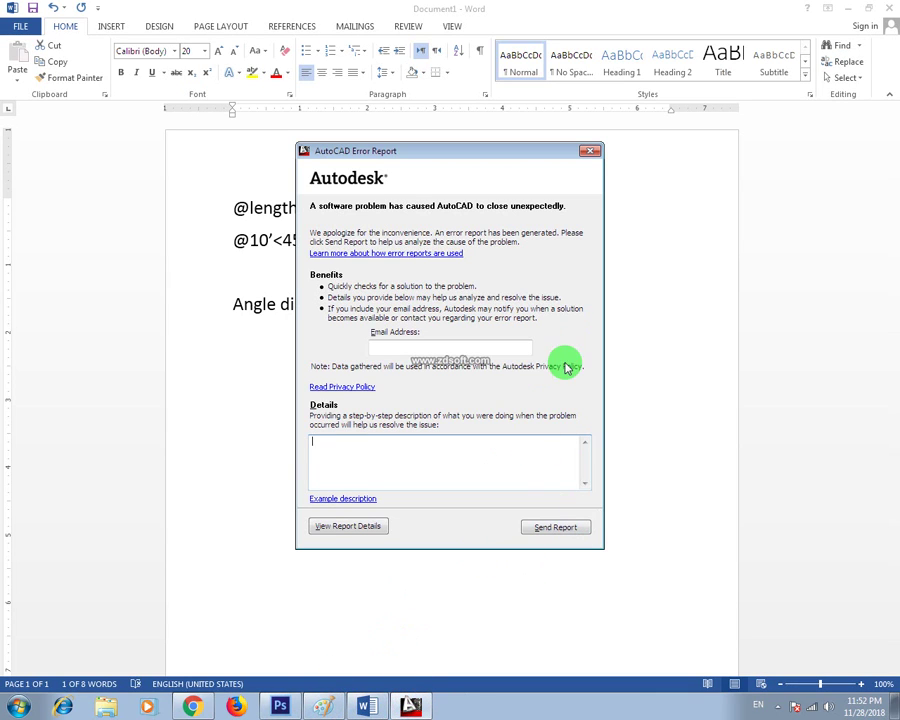
pyautogui.click(843, 6)
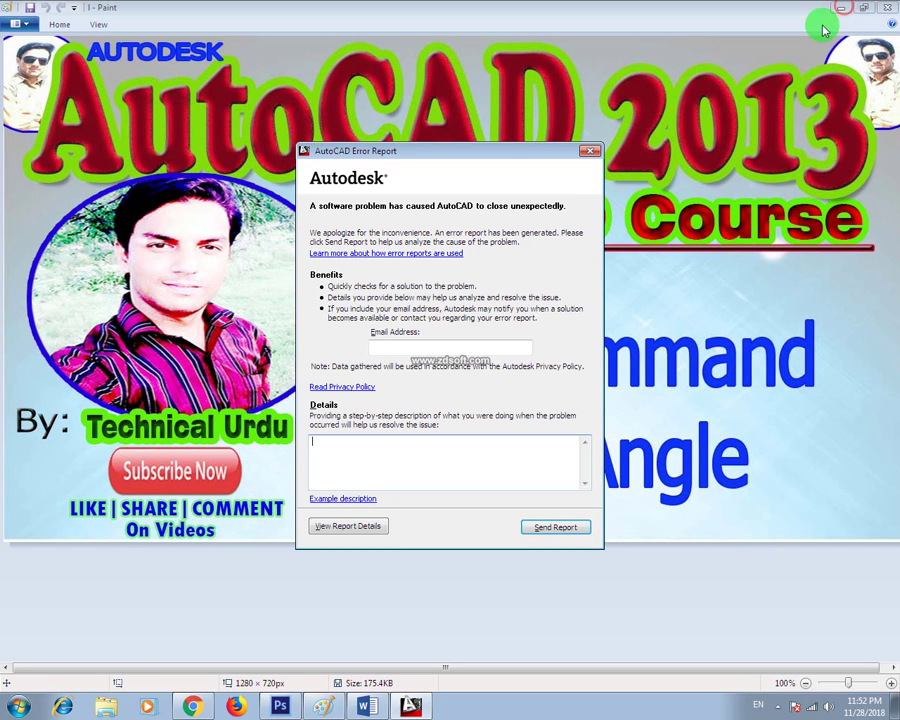
pyautogui.click(590, 152)
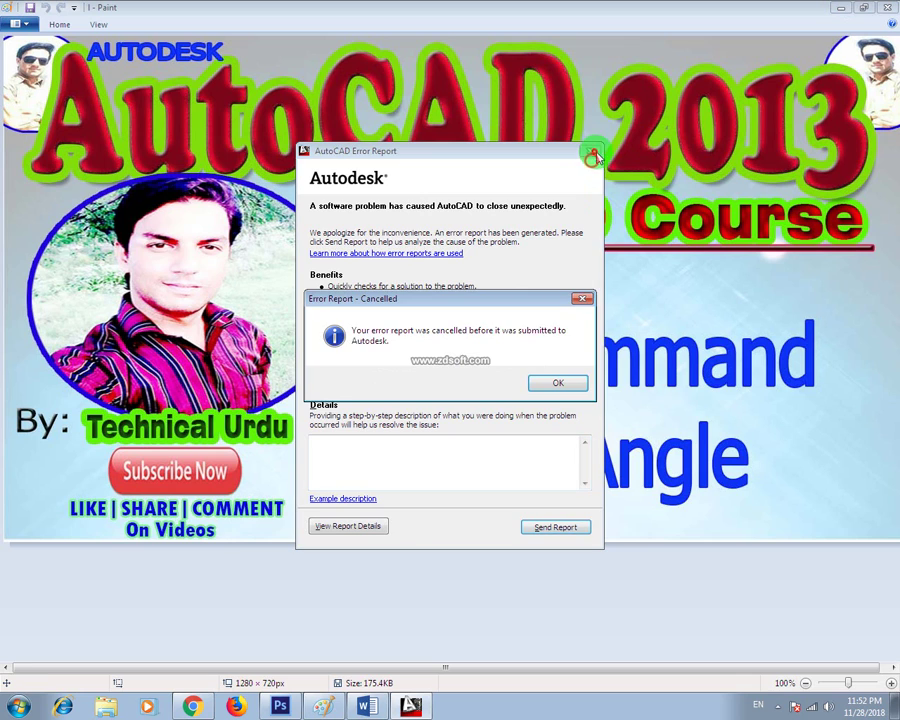
pyautogui.click(559, 384)
# - Close Paint, refresh the desktop, and reopen table.dwg in AutoCAD
pyautogui.click(886, 7)
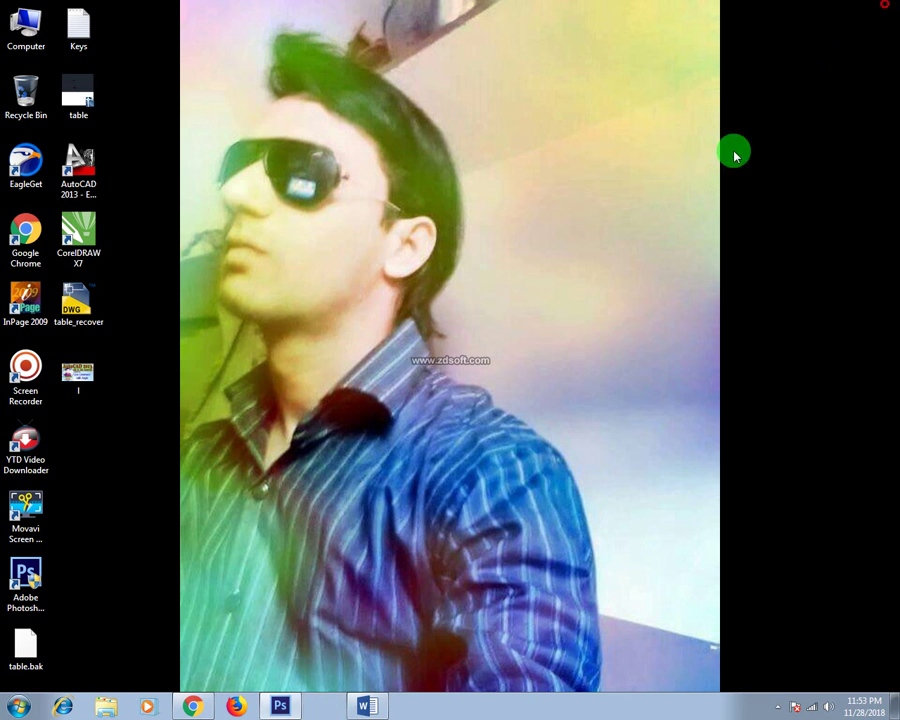
pyautogui.rightClick(406, 296)
pyautogui.click(451, 345)
pyautogui.rightClick(303, 289)
pyautogui.click(328, 318)
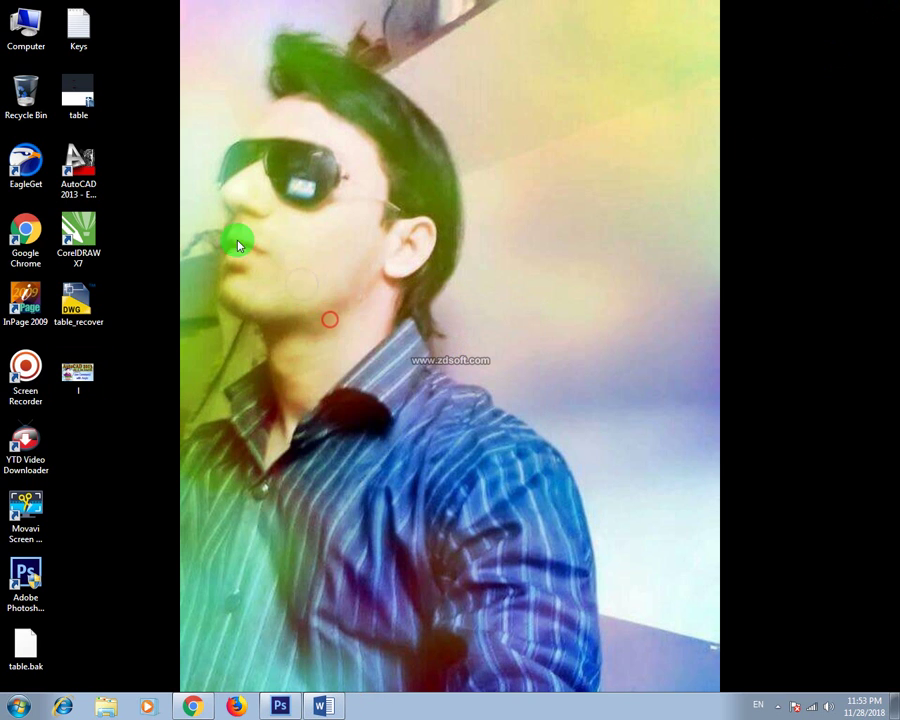
pyautogui.click(100, 104)
pyautogui.doubleClick(86, 97)
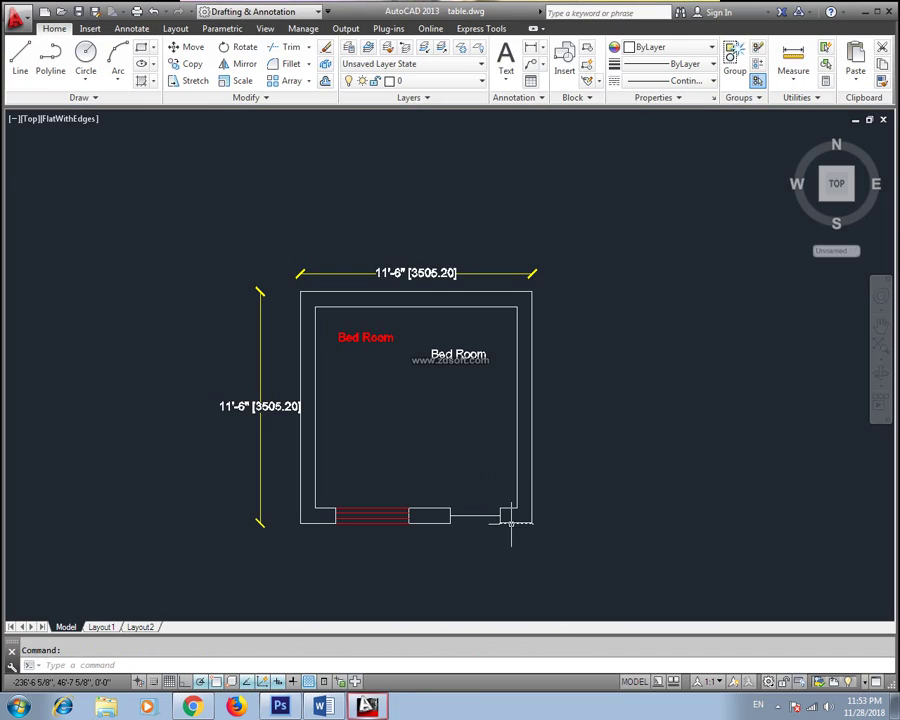
# - Dismiss the Welcome screen, the Drawing Recovery prompt and the recovery side panel
pyautogui.scroll(4, 430, 461)
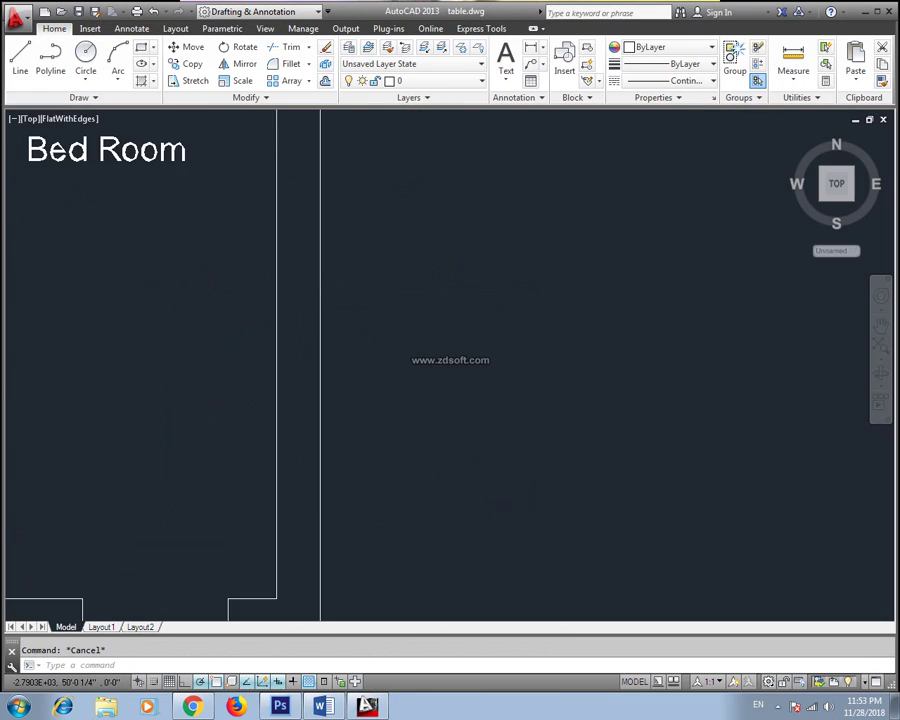
pyautogui.scroll(-2, 403, 417)
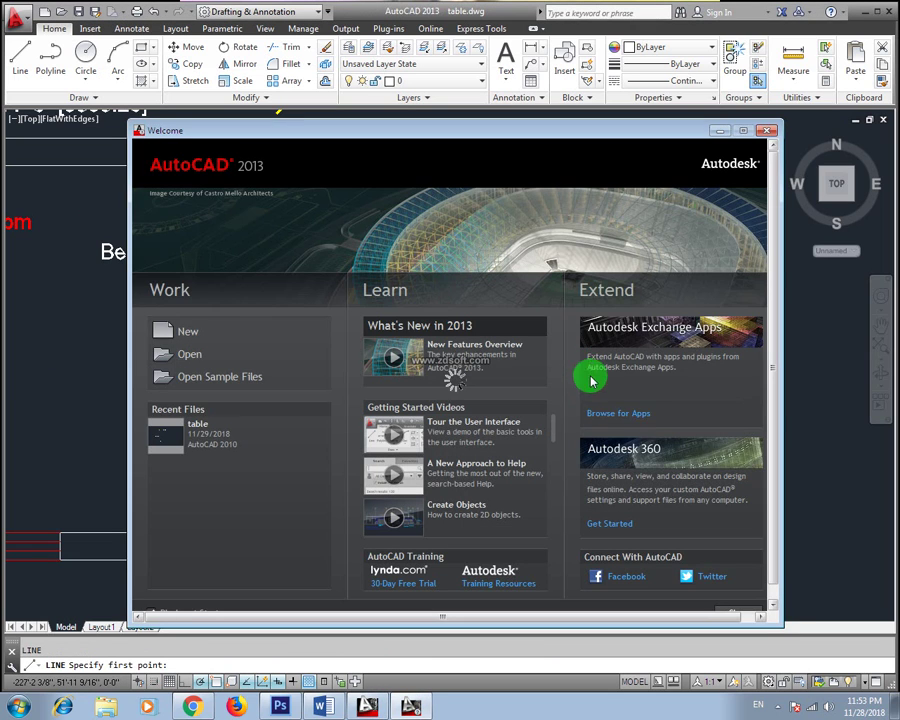
pyautogui.click(763, 130)
pyautogui.click(546, 376)
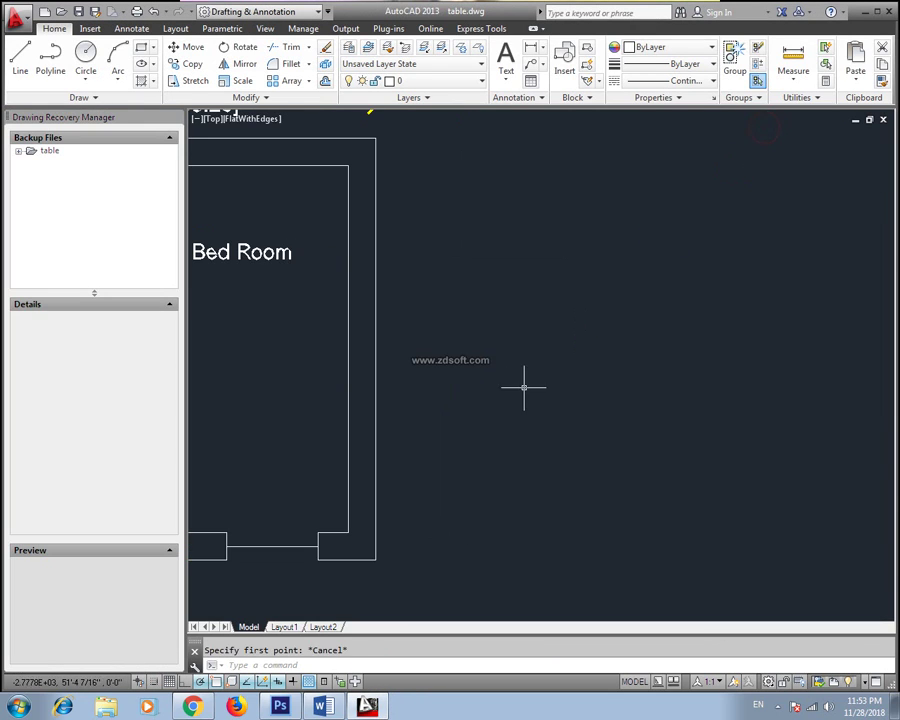
pyautogui.scroll(1, 478, 374)
pyautogui.click(175, 117)
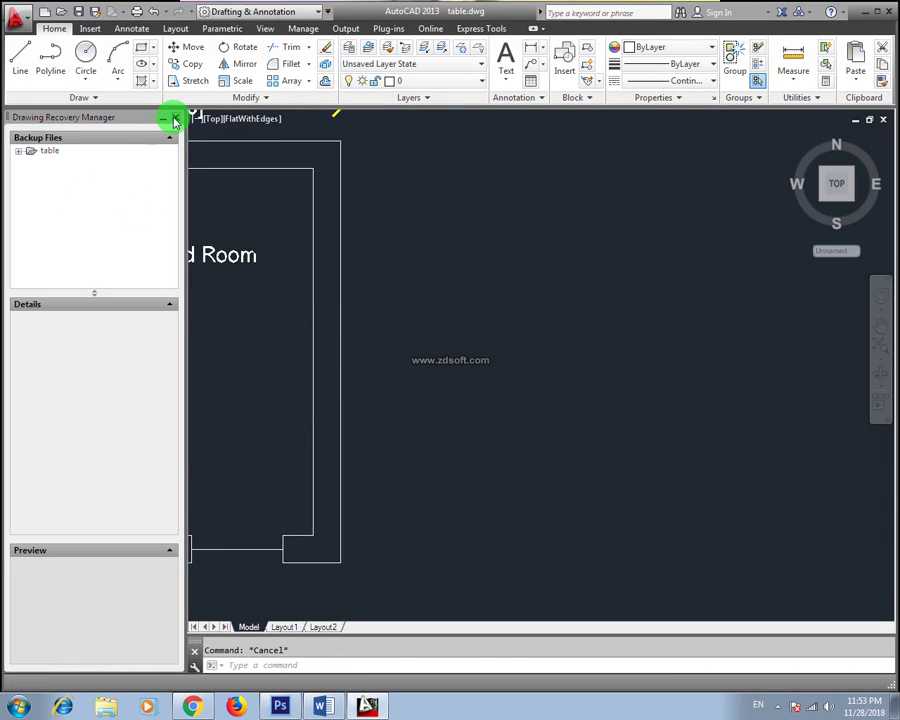
# - Start a new line and draw a 5' horizontal segment
pyautogui.write('l')
pyautogui.press('Return')
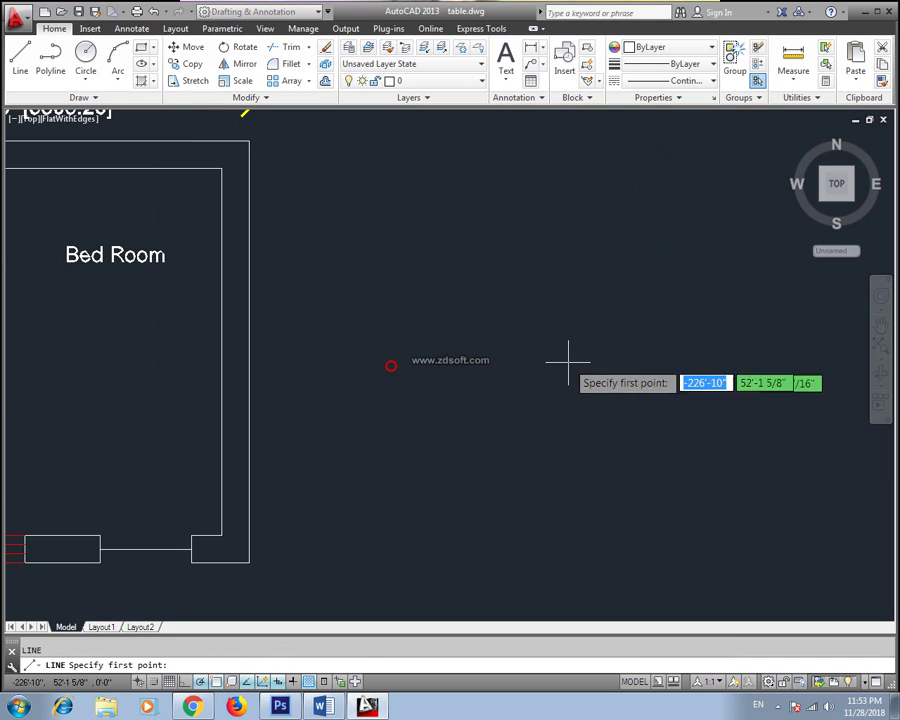
pyautogui.press('Escape')
pyautogui.press('Return')
pyautogui.click(350, 380)
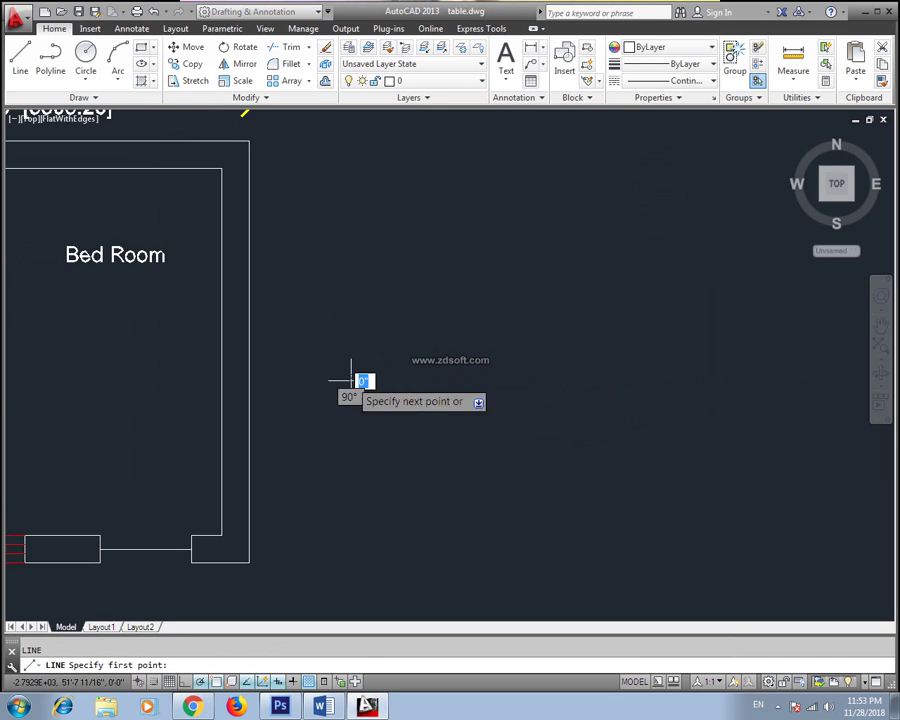
pyautogui.click(535, 380)
pyautogui.write("5'")
pyautogui.press('Return')
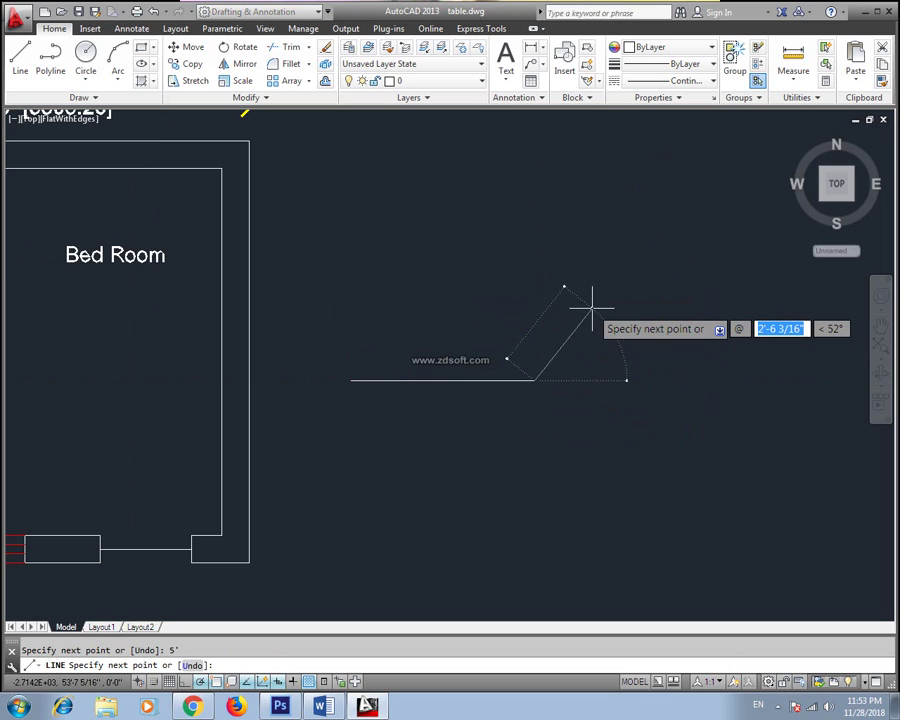
# - Continue with a 10' segment at 45° and finish the line command
pyautogui.write('10')
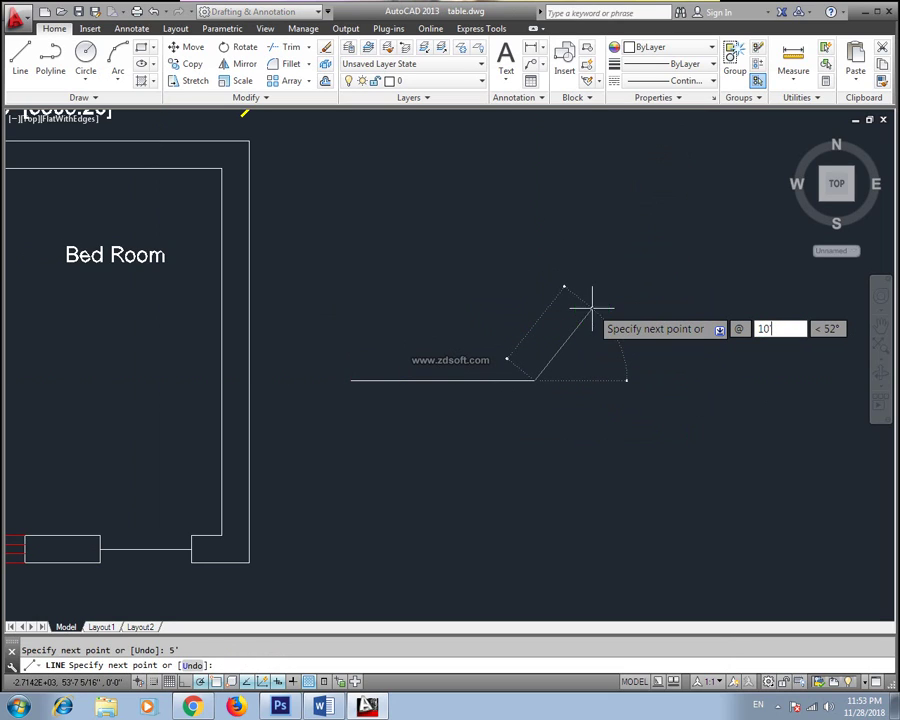
pyautogui.press('Tab')
pyautogui.write('45')
pyautogui.press('Return')
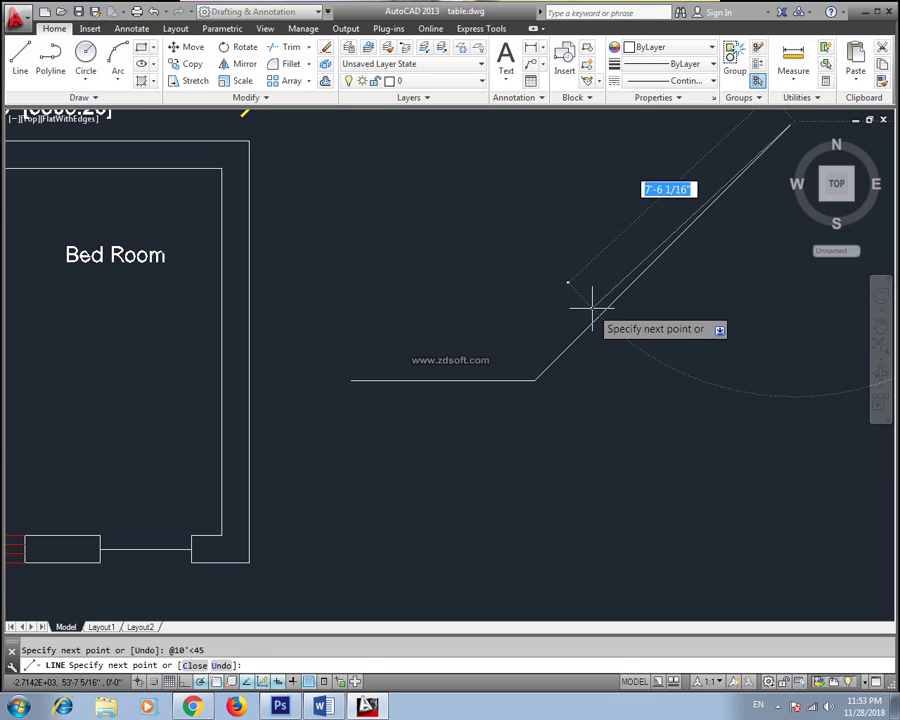
pyautogui.press('Escape')
pyautogui.scroll(-2, 588, 371)
pyautogui.moveTo(570, 349); pyautogui.dragTo(430, 321, button='middle')
pyautogui.scroll(2, 432, 322)
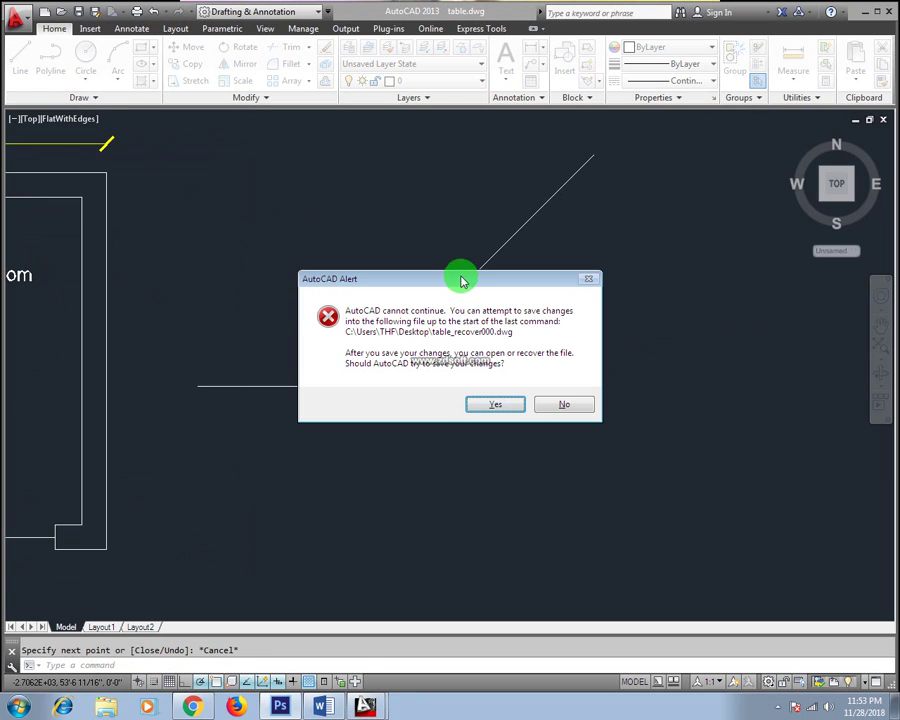
# - Dismiss the crash alert and cancel the error report, then show the hidden tray icons
pyautogui.click(518, 408)
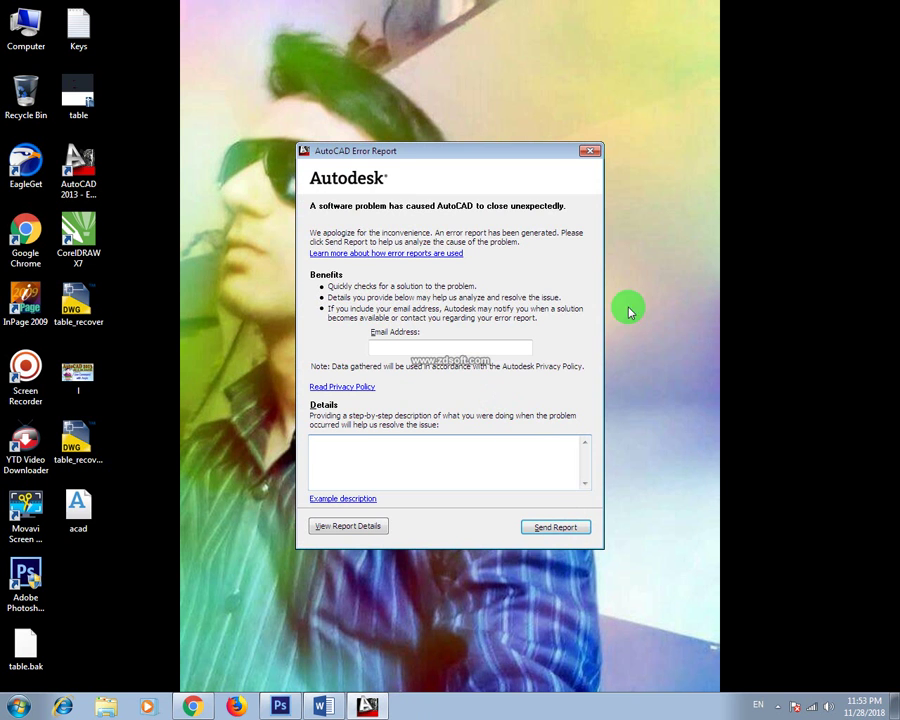
pyautogui.click(589, 151)
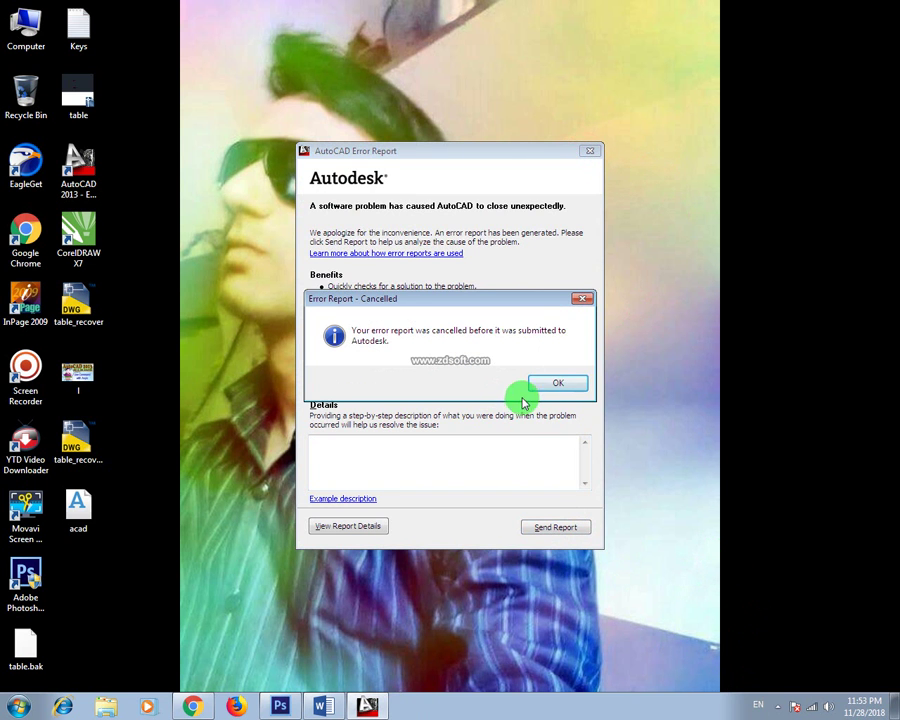
pyautogui.click(581, 298)
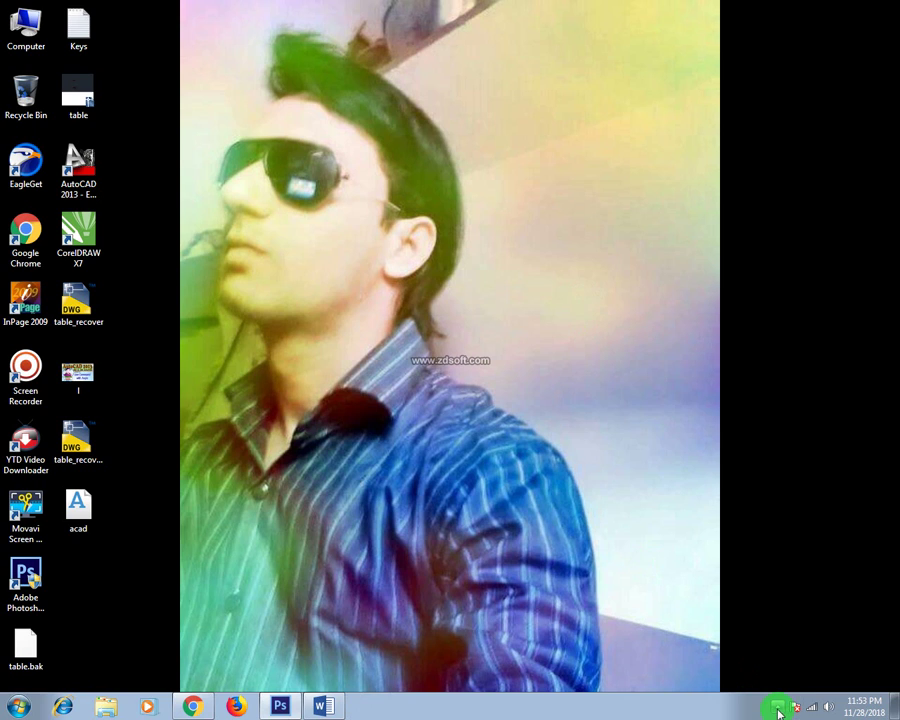
pyautogui.click(779, 711)
pyautogui.click(752, 647)
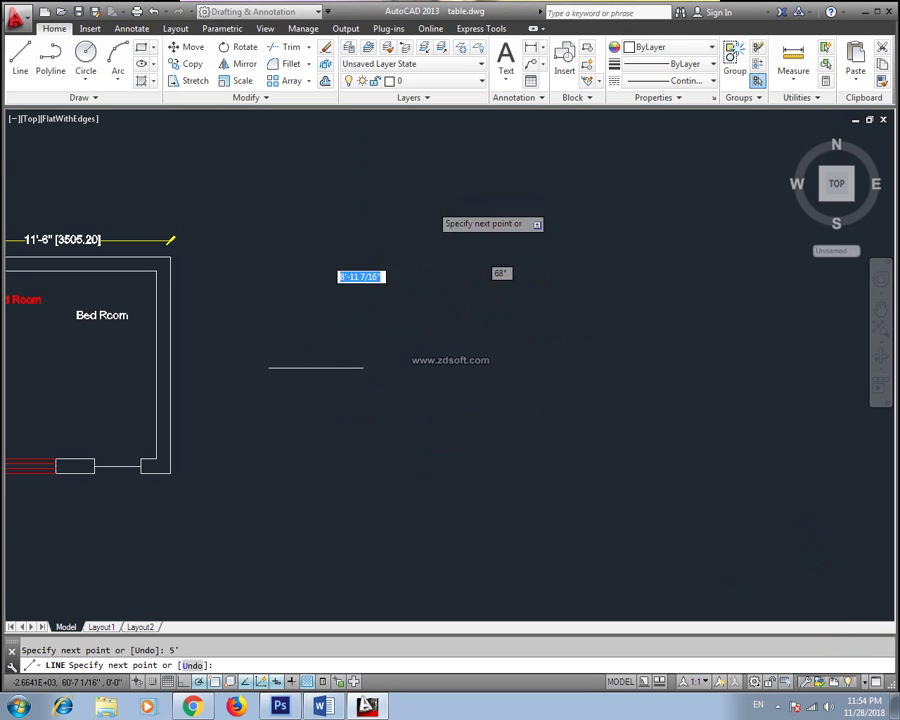
# - Draw a 10' line at 45° from the end of the 5' horizontal line
pyautogui.scroll(1, 414, 316)
pyautogui.scroll(2, 451, 350)
pyautogui.scroll(3, 486, 367)
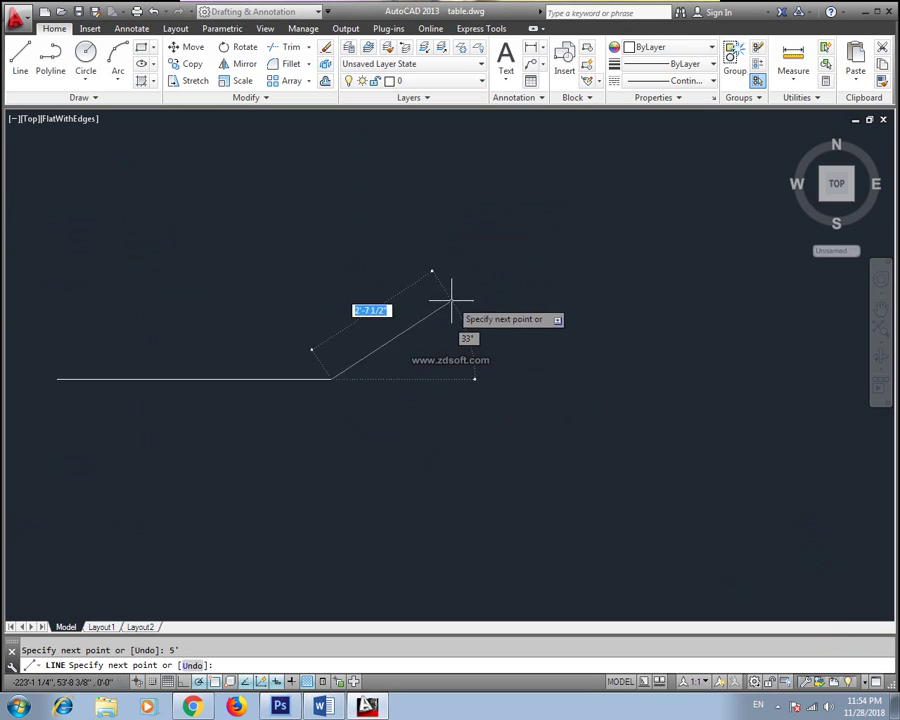
pyautogui.scroll(1, 425, 292)
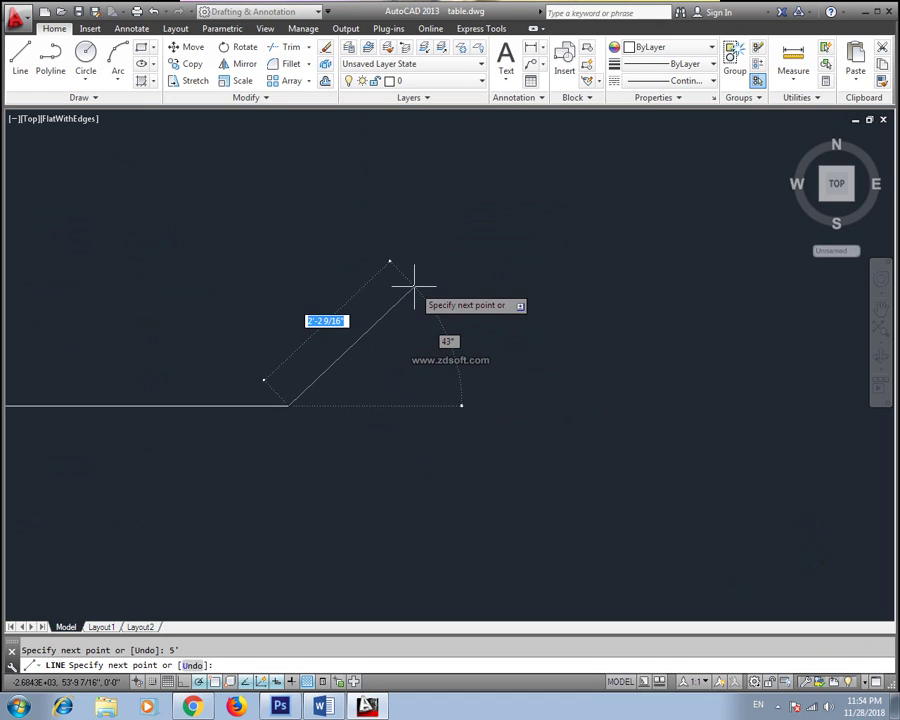
pyautogui.write('@')
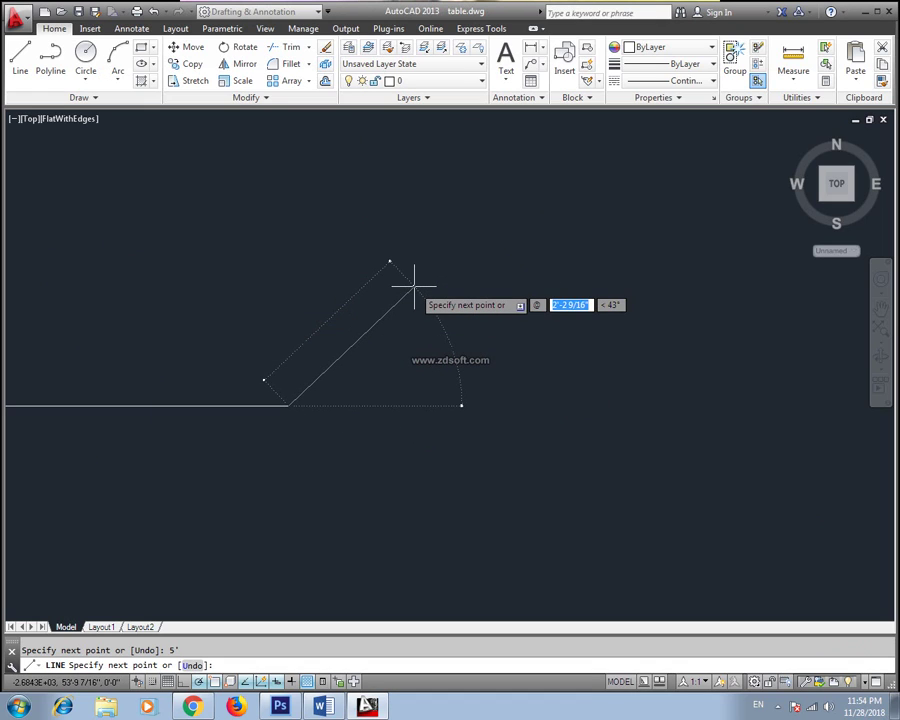
pyautogui.write('10')
pyautogui.press('Tab')
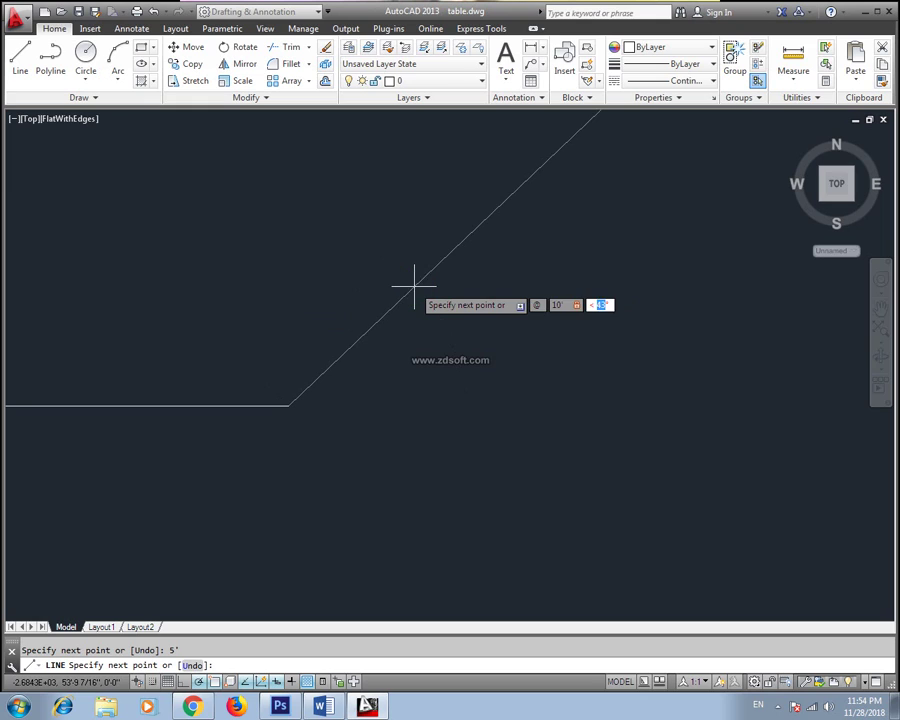
pyautogui.write('45')
pyautogui.press('Return')
pyautogui.press('Escape')
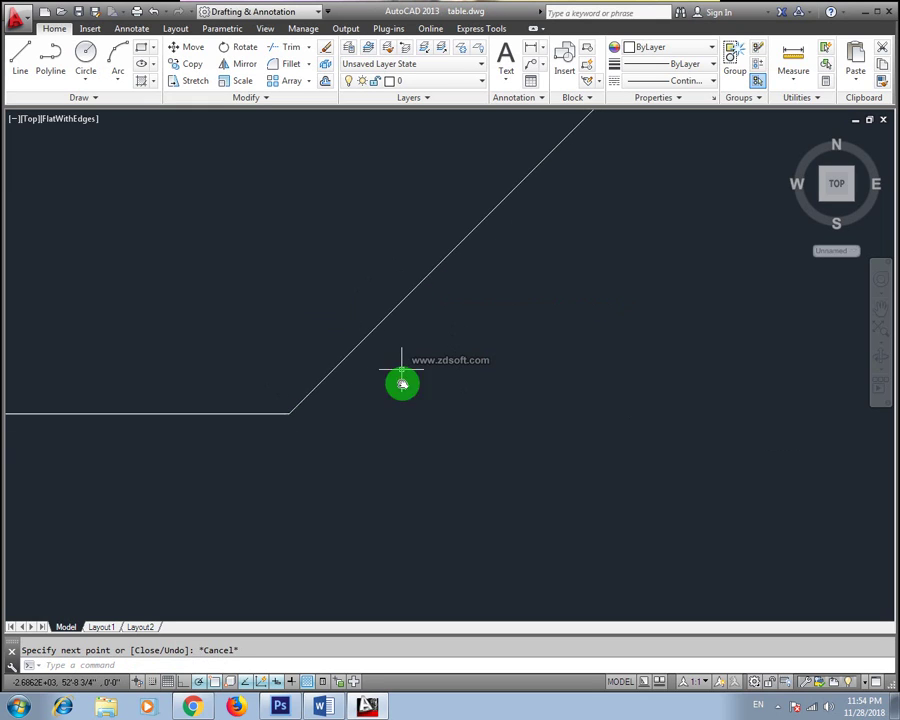
pyautogui.scroll(-2, 390, 420)
# - Dimension the angle between the slanted and horizontal lines with a 45° angular dimension
pyautogui.write('DIM')
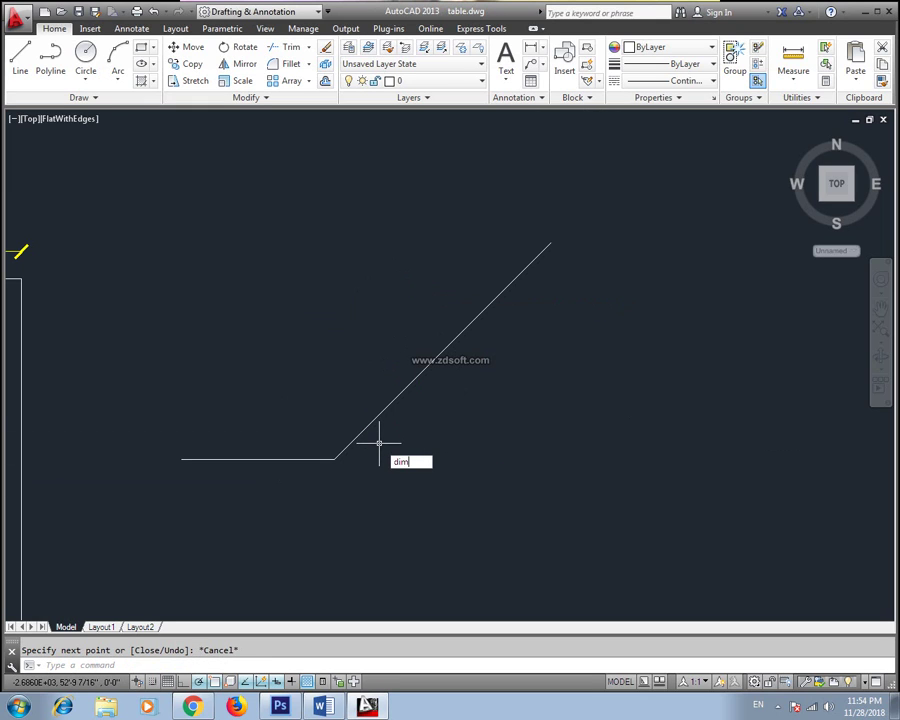
pyautogui.write('ANGULAR')
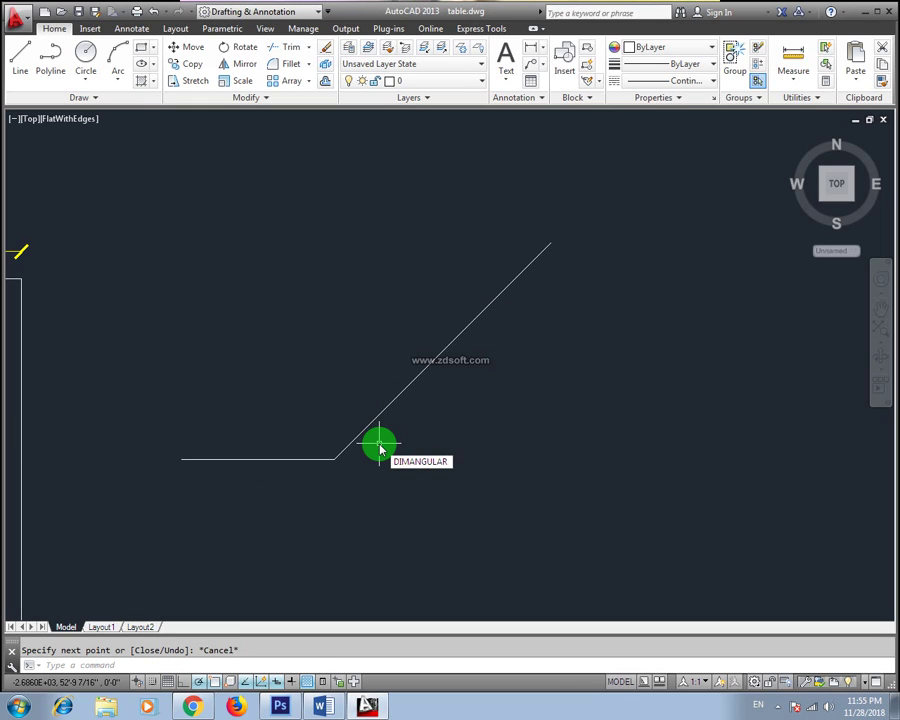
pyautogui.click(380, 448)
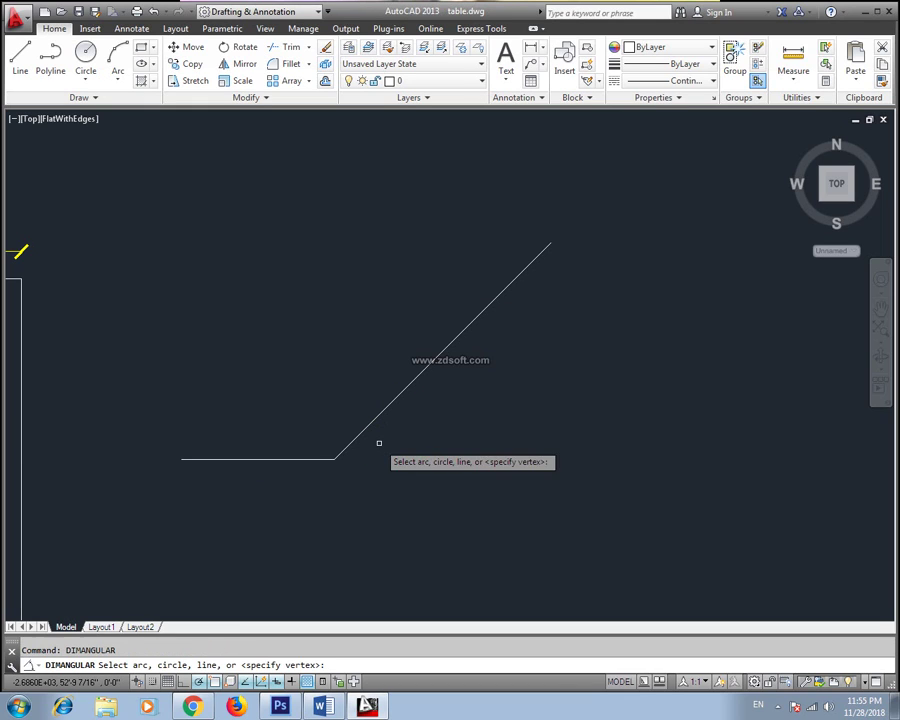
pyautogui.click(370, 424)
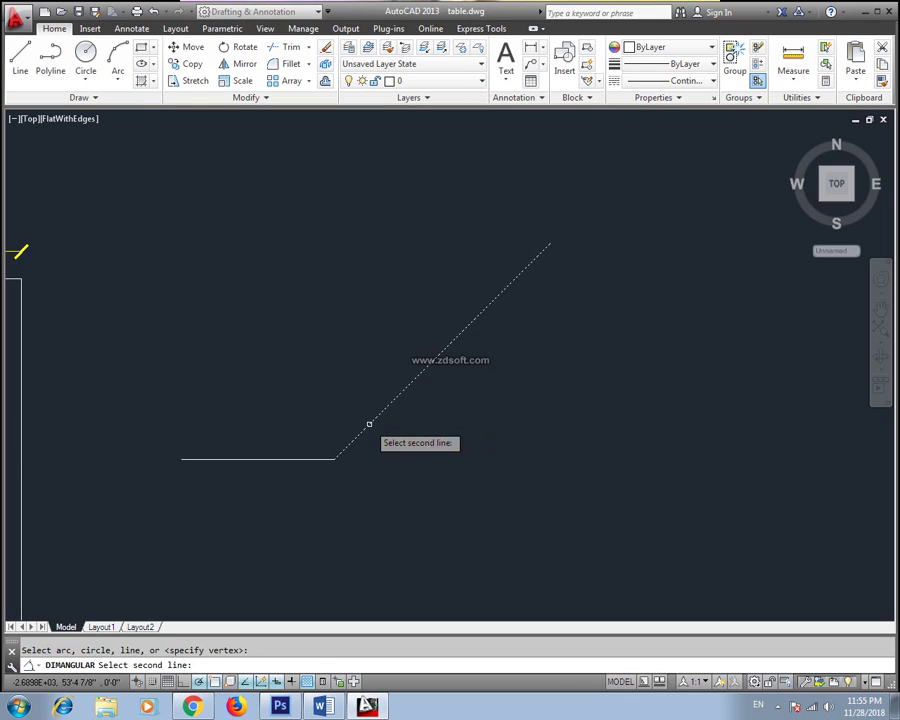
pyautogui.click(318, 459)
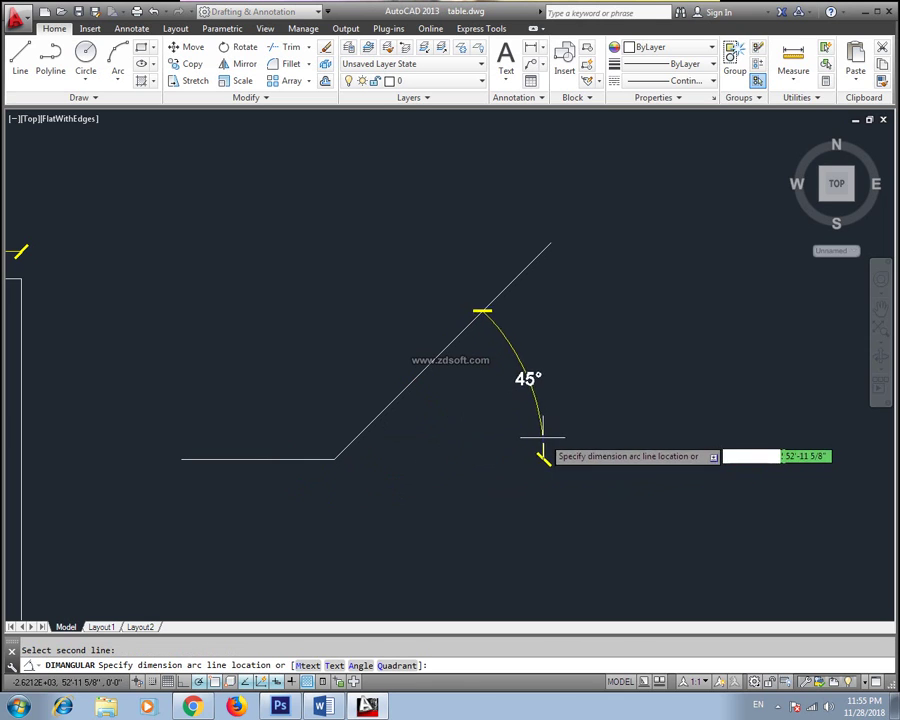
pyautogui.click(557, 367)
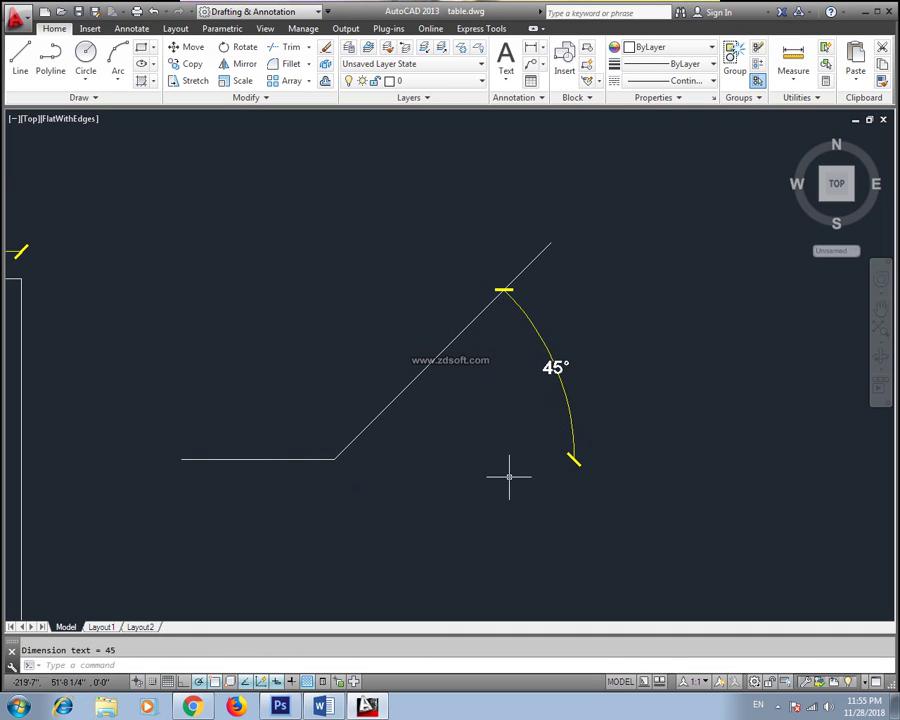
# - Pan the drawing left, zoom out and start a new LINE command
pyautogui.moveTo(510, 477); pyautogui.dragTo(345, 481, button='middle')
pyautogui.scroll(-2, 345, 481)
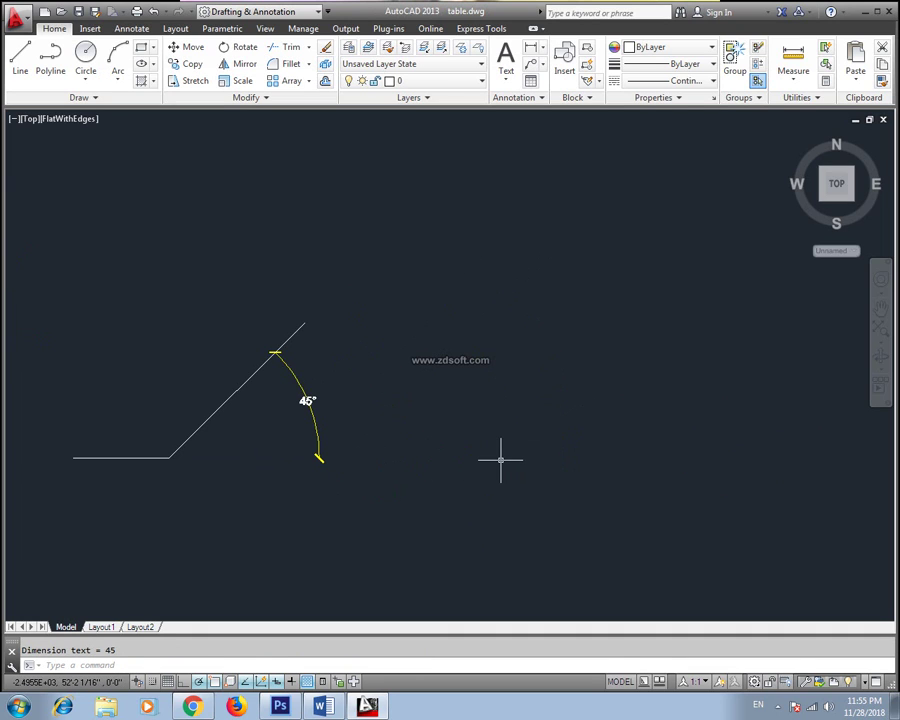
pyautogui.write('l')
pyautogui.press('Return')
# - Draw a 5' line at 75° to the right after cancelling a mistaken first attempt
pyautogui.click(469, 392)
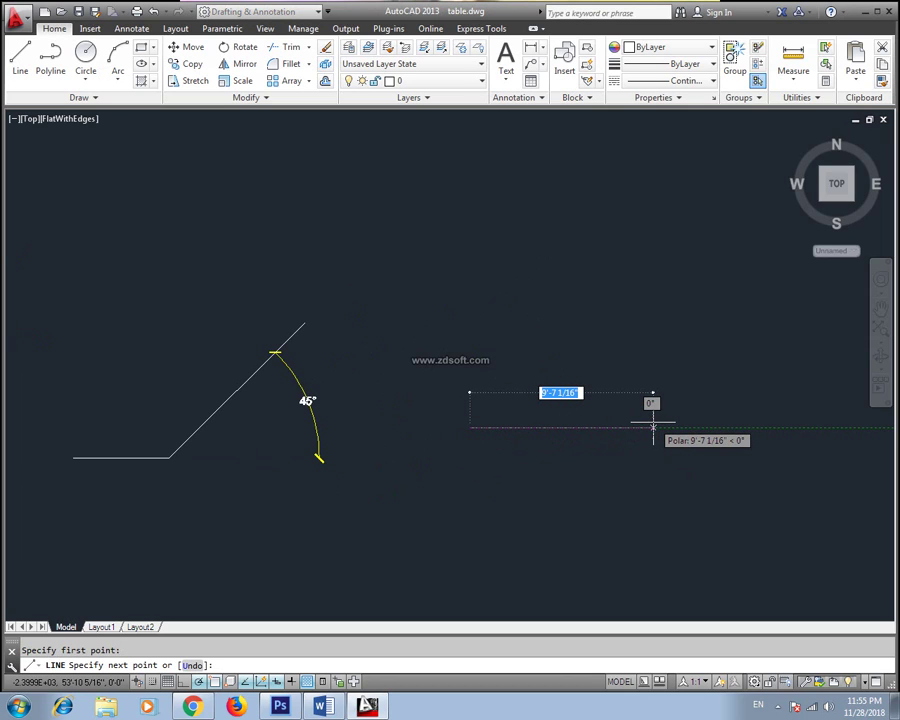
pyautogui.middleClick(652, 427)
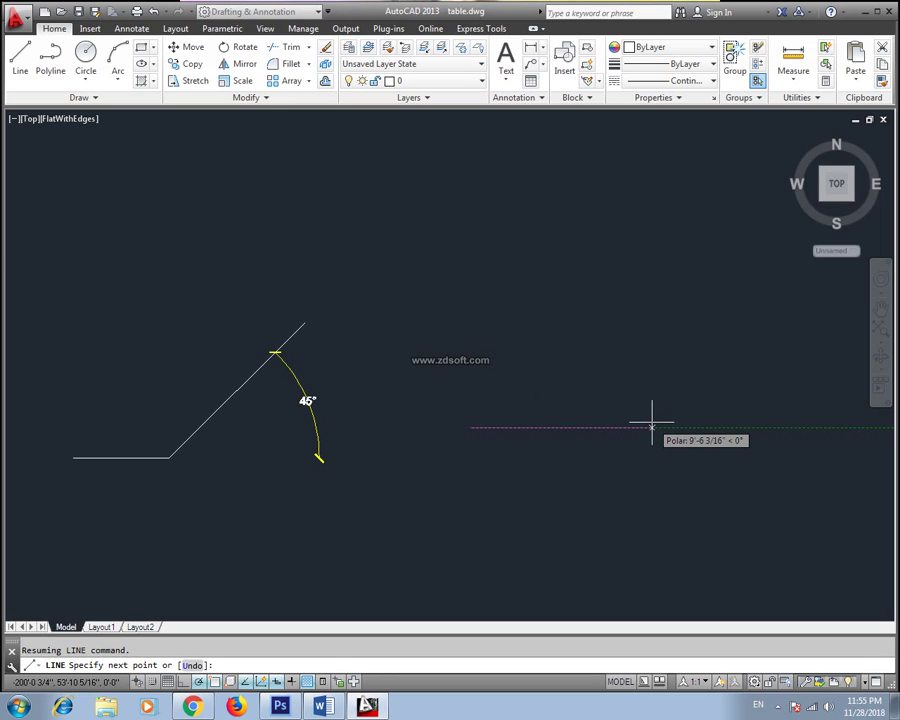
pyautogui.write('<5')
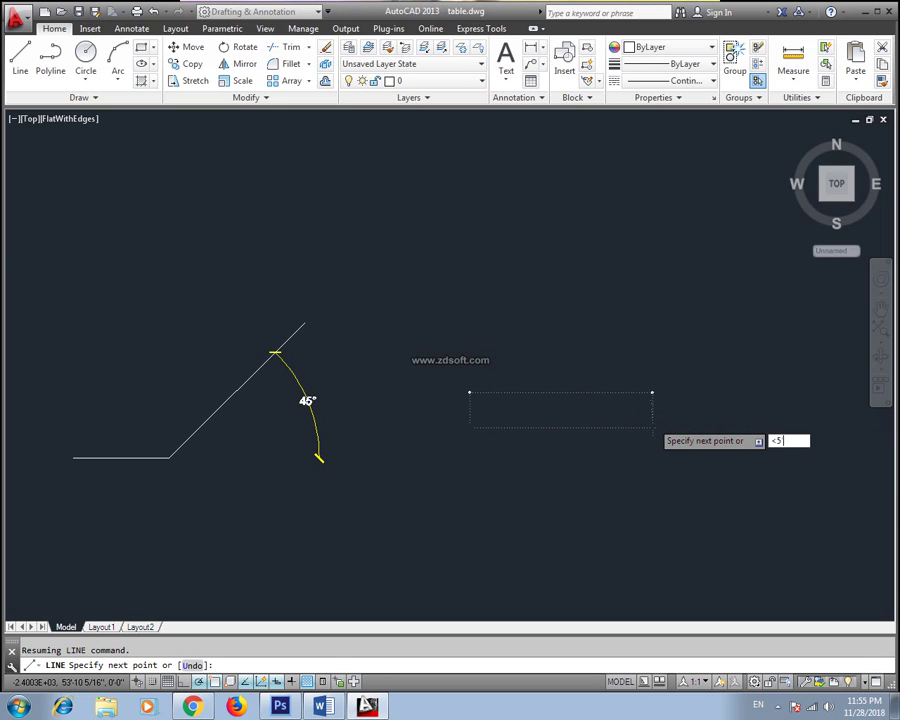
pyautogui.write("'")
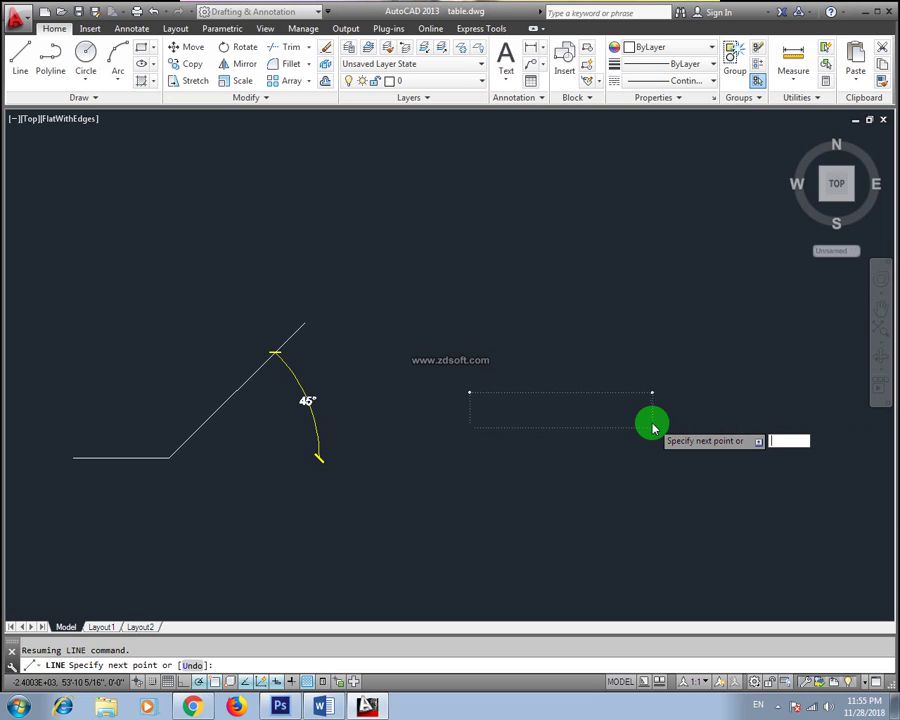
pyautogui.press('Escape')
pyautogui.write('l')
pyautogui.press('Return')
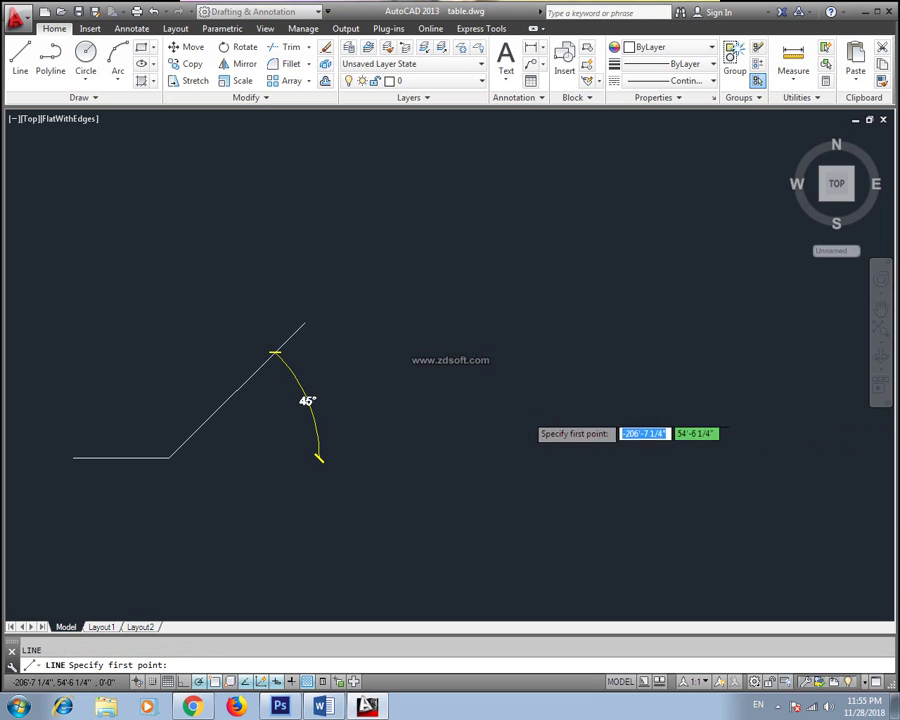
pyautogui.click(526, 413)
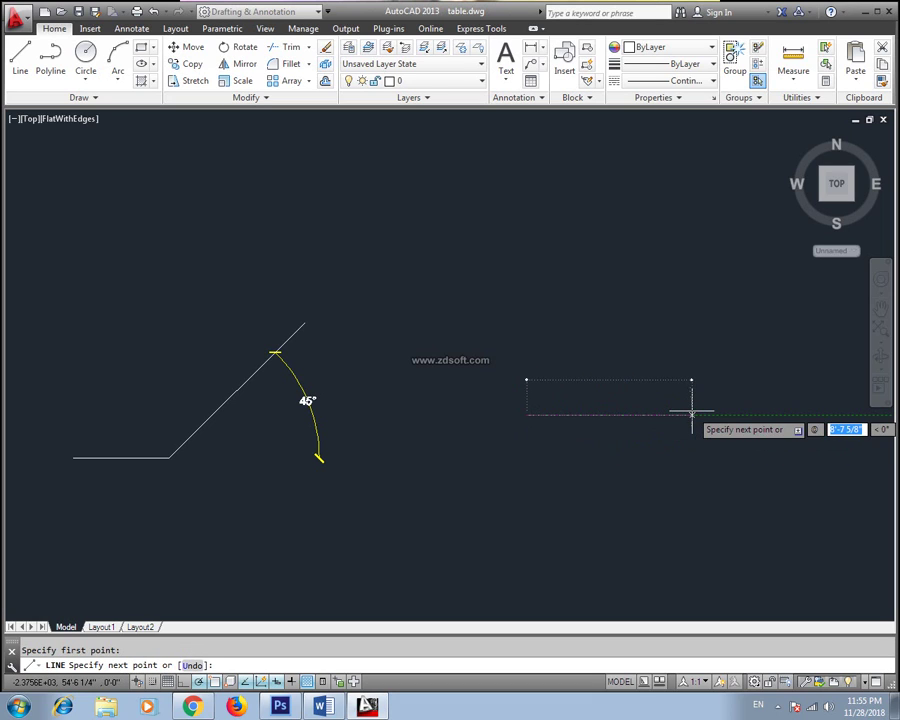
pyautogui.write('5')
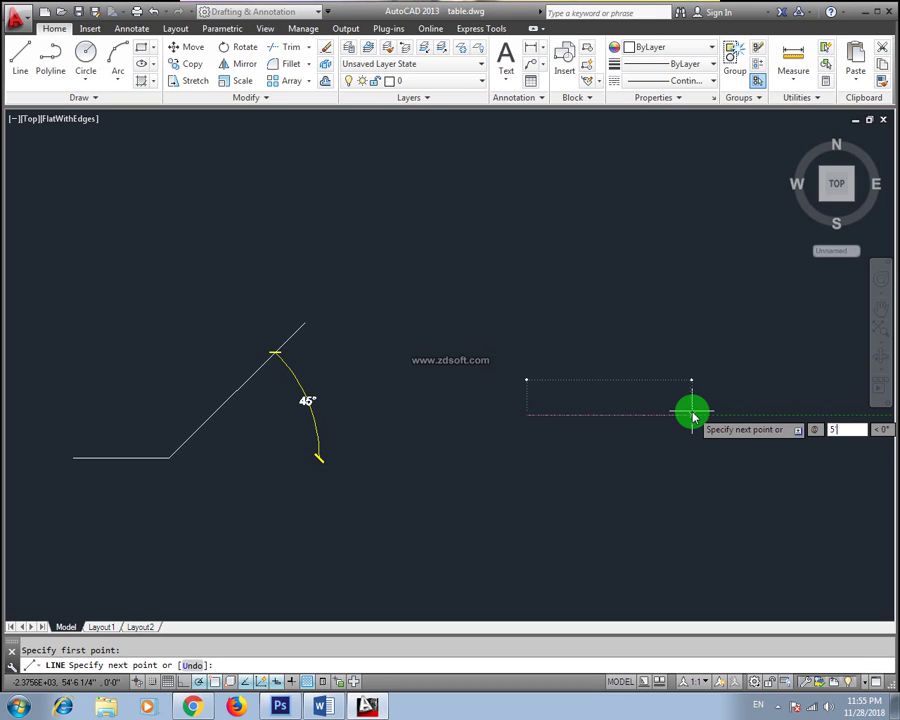
pyautogui.press('Tab')
pyautogui.write('75')
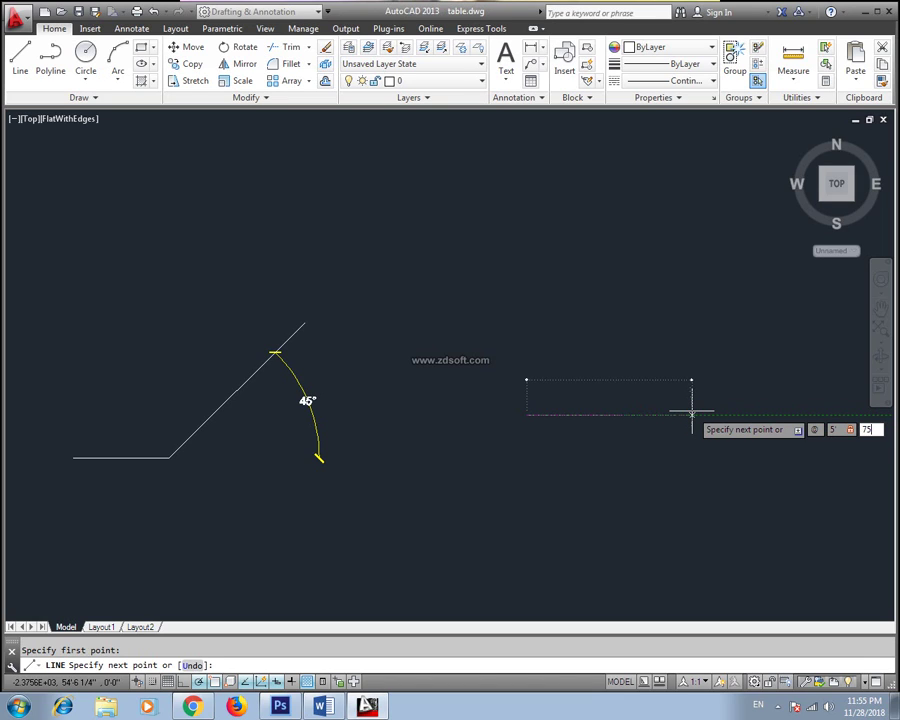
pyautogui.press('Return')
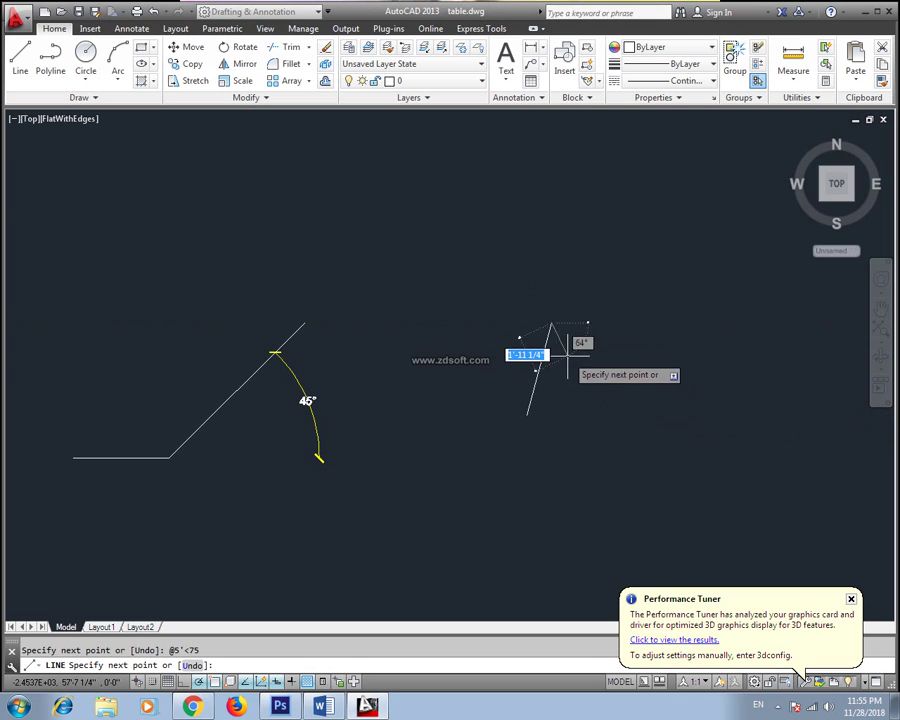
pyautogui.press('Escape')
# - Draw a horizontal line rightward from the 75° line's lower endpoint
pyautogui.write('l')
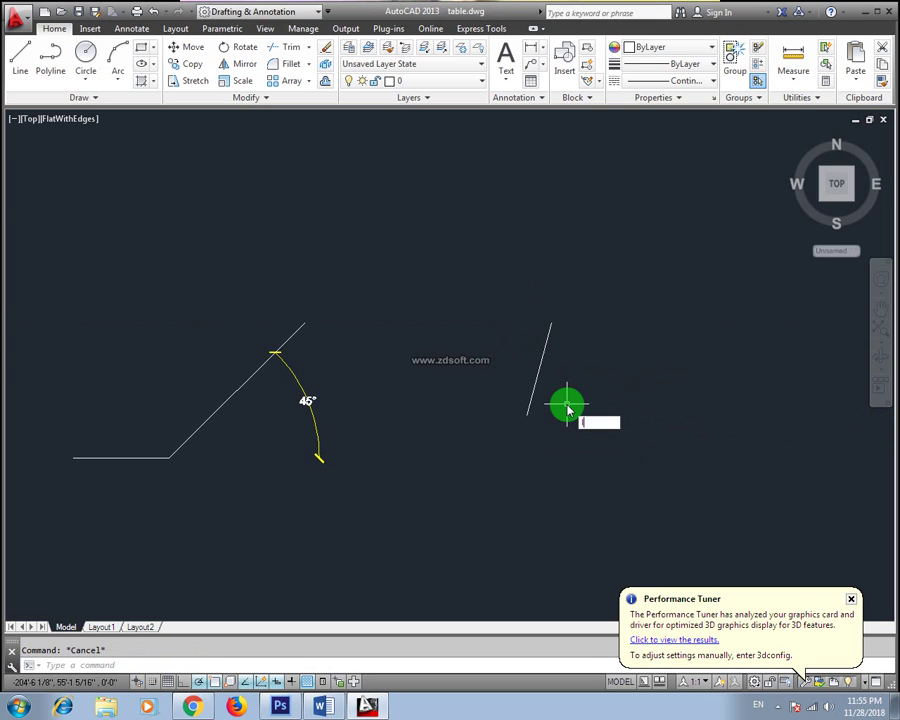
pyautogui.press('Return')
pyautogui.click(527, 414)
pyautogui.click(672, 414)
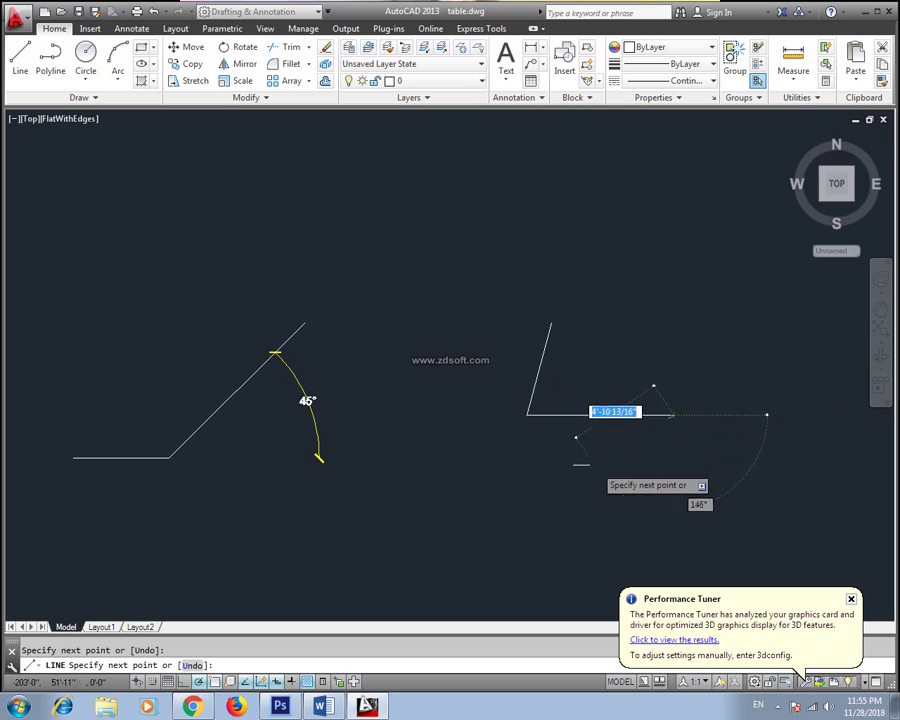
pyautogui.press('Escape')
# - Add a 75° angular dimension between the 75° line and the horizontal line
pyautogui.write('dima')
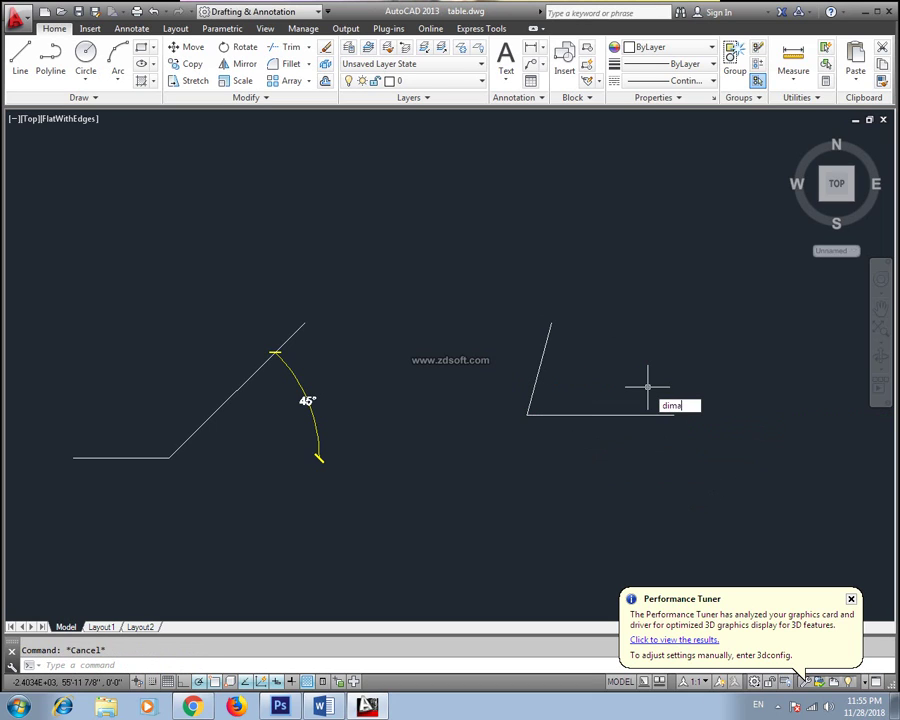
pyautogui.write('ngu')
pyautogui.press('Return')
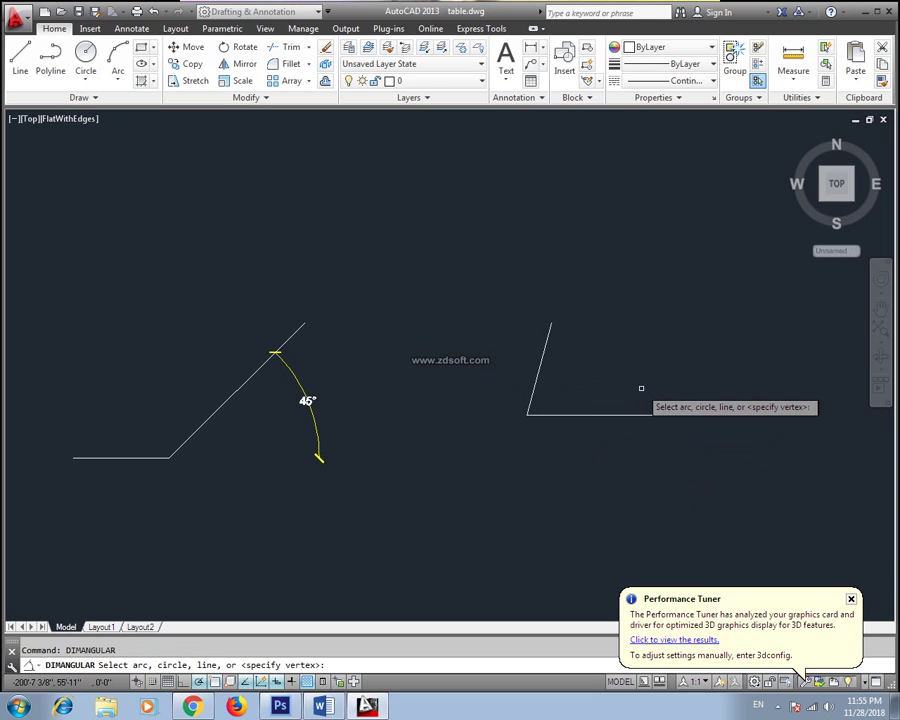
pyautogui.click(535, 388)
pyautogui.click(558, 414)
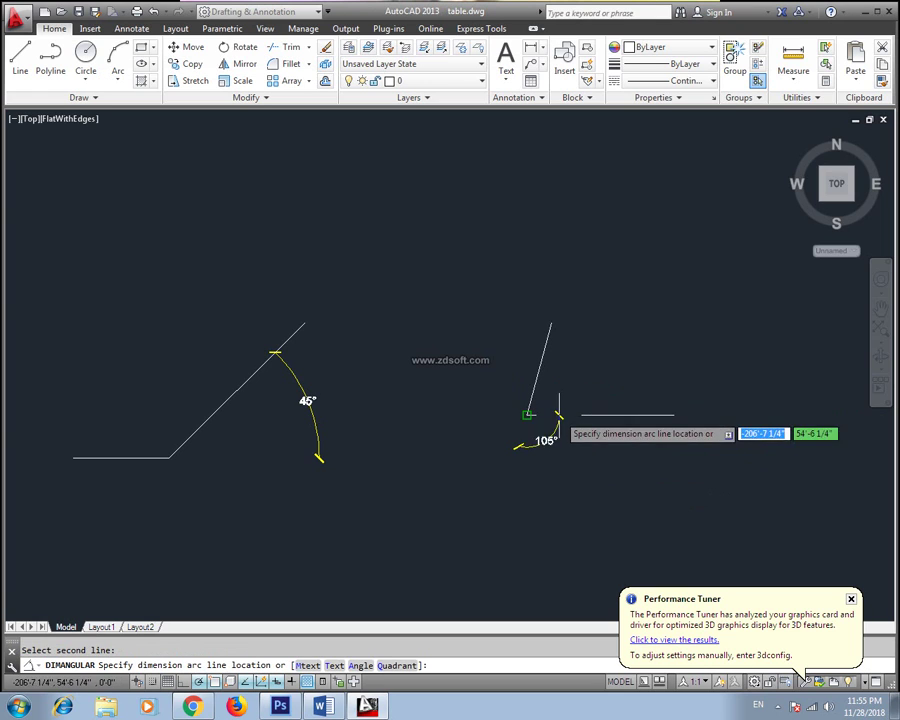
pyautogui.click(598, 362)
# - Dismiss the Performance Tuner notice and minimize AutoCAD to the desktop
pyautogui.scroll(5, 566, 434)
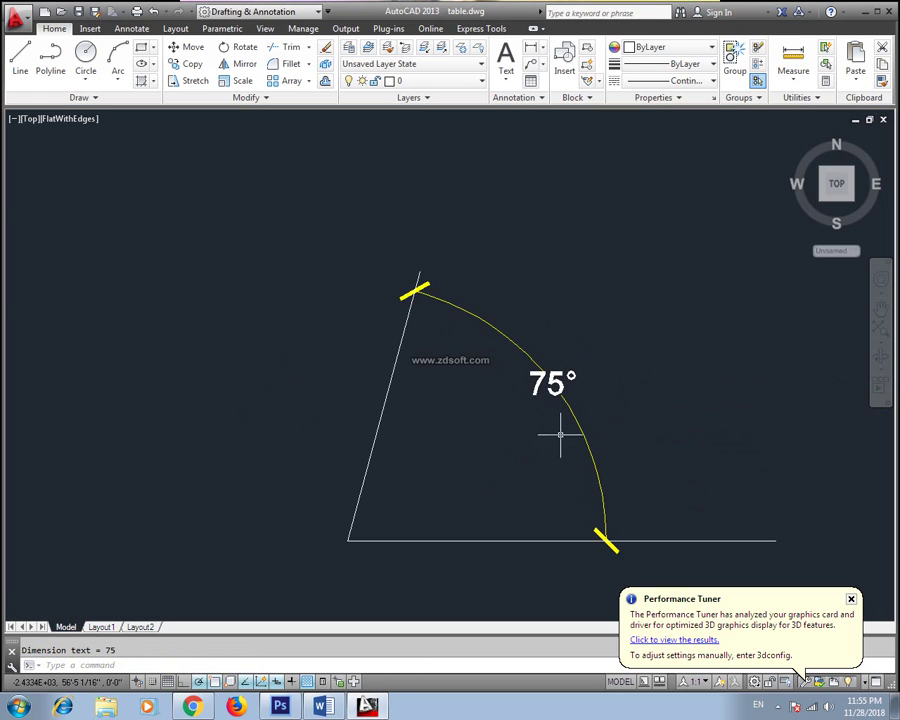
pyautogui.scroll(2, 404, 397)
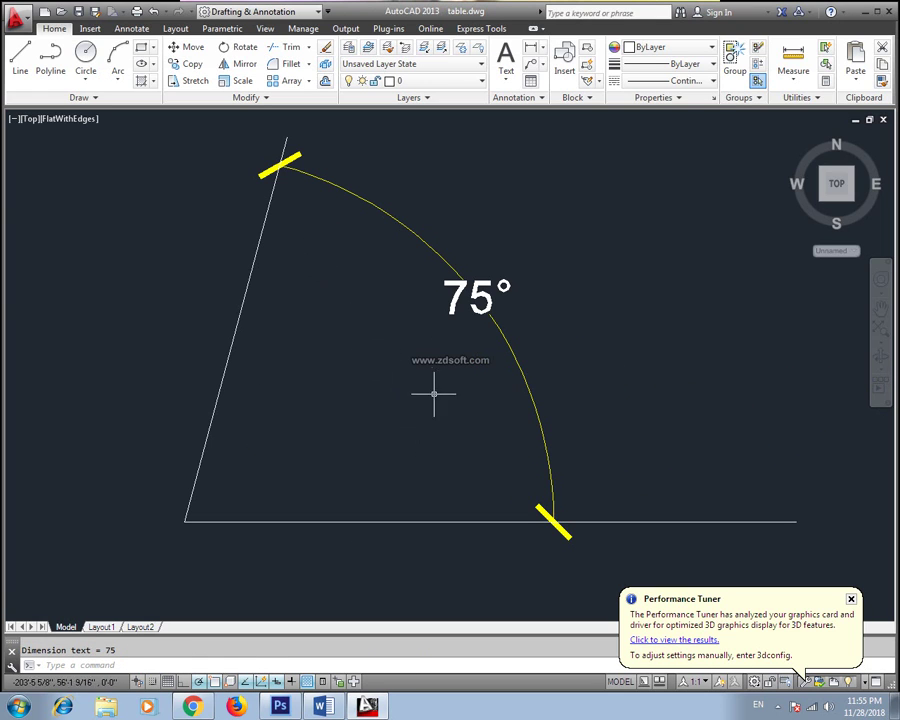
pyautogui.moveTo(434, 394); pyautogui.dragTo(410, 367, button='middle')
pyautogui.scroll(-2, 363, 494)
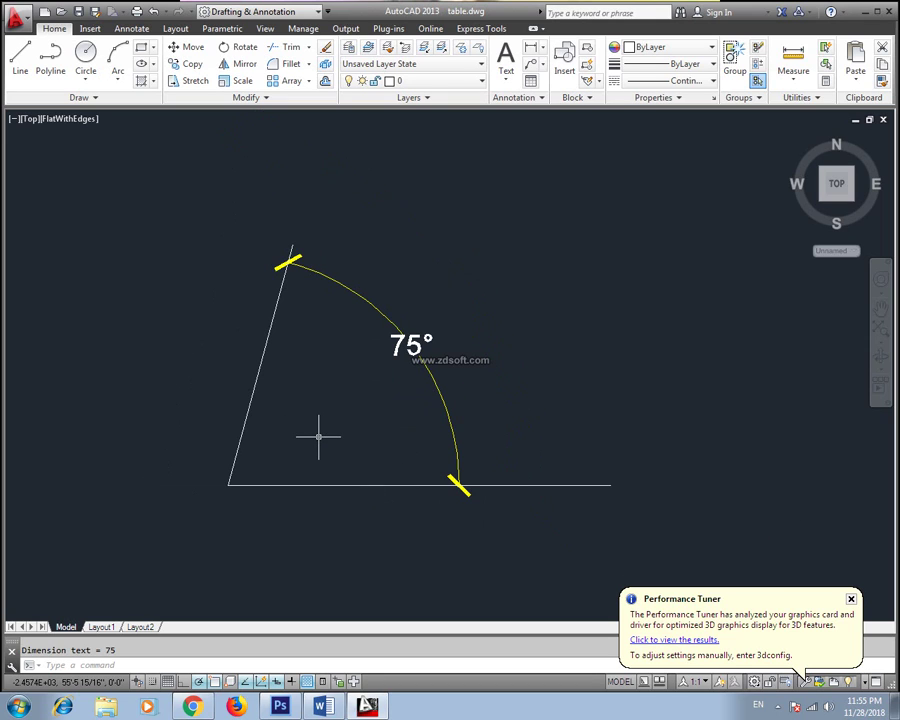
pyautogui.moveTo(320, 425); pyautogui.dragTo(376, 406, button='middle')
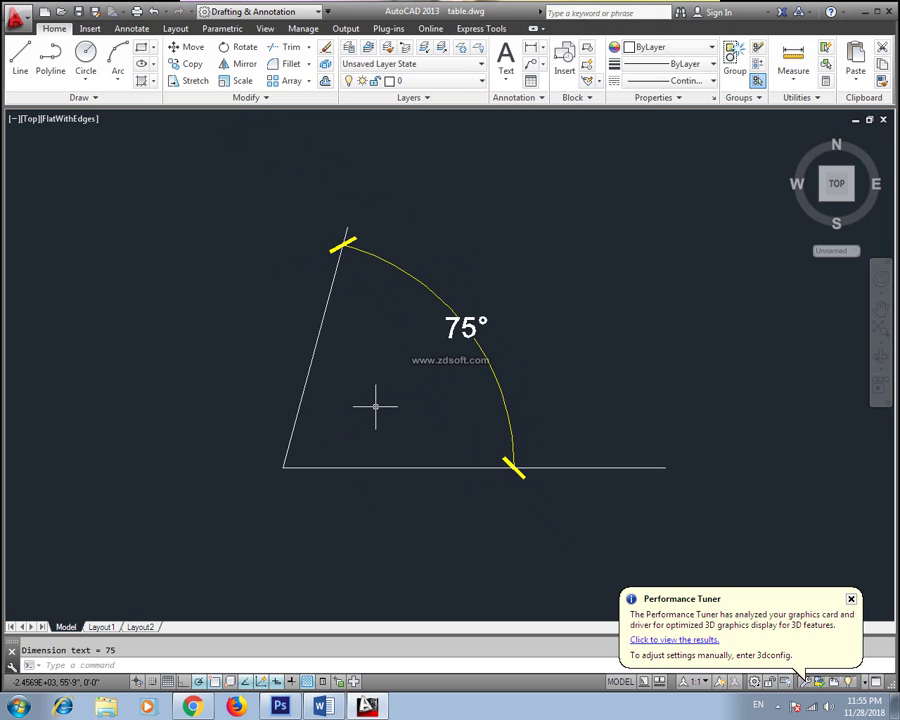
pyautogui.click(861, 597)
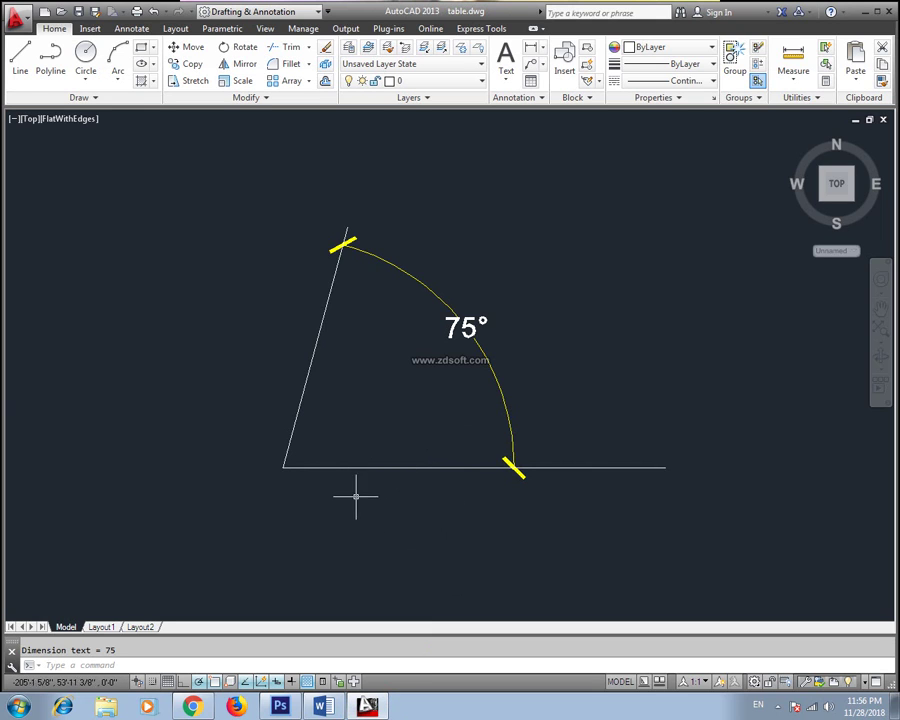
pyautogui.scroll(-2, 336, 480)
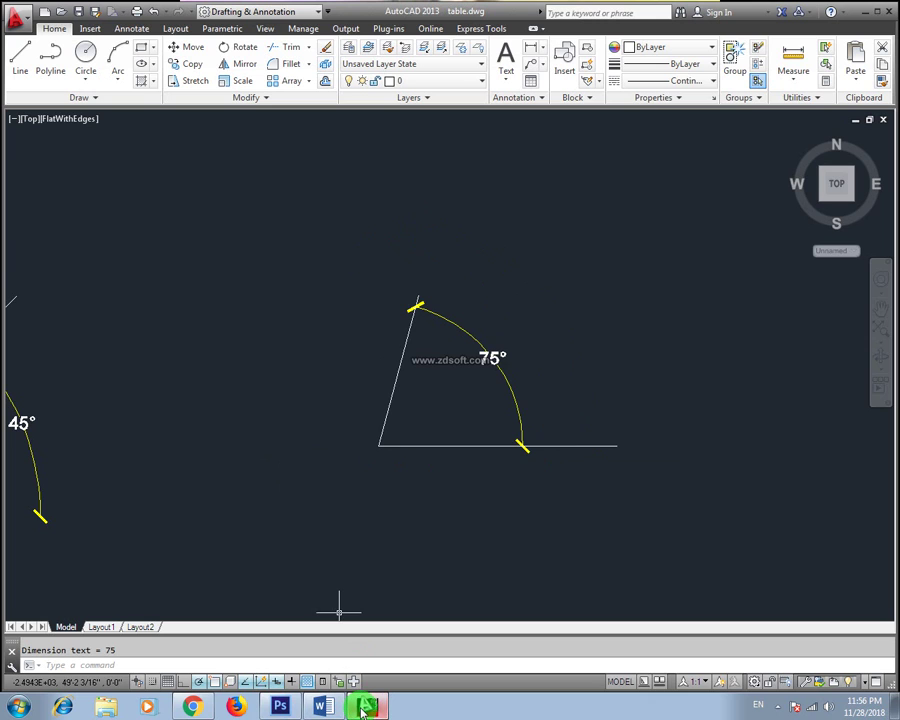
pyautogui.click(866, 17)
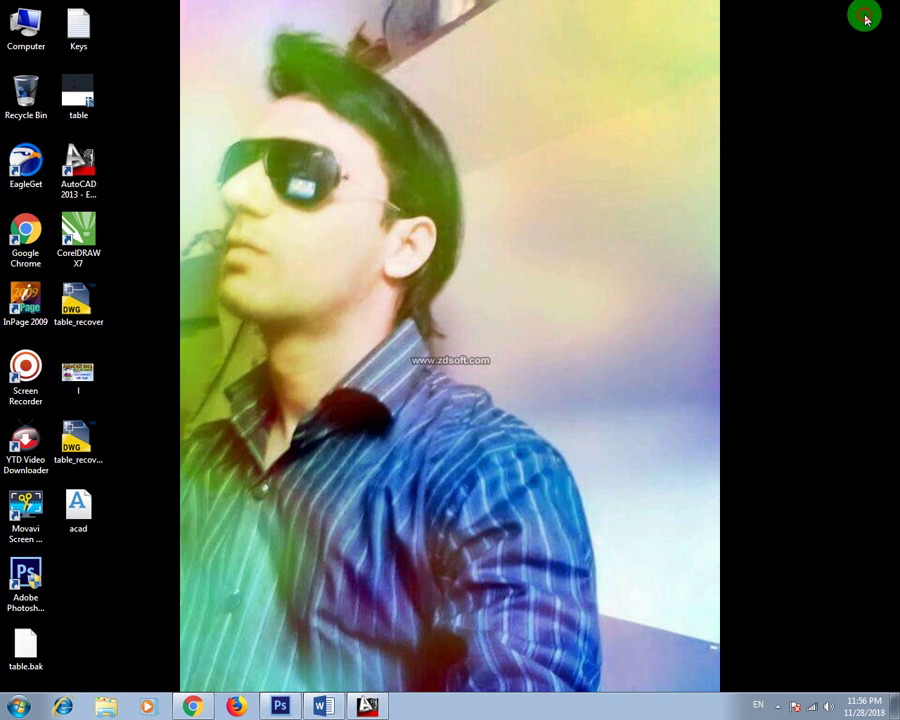
# - Open the 'Line Command with Angle' lecture thumbnail image from the desktop in Paint
pyautogui.doubleClick(96, 381)
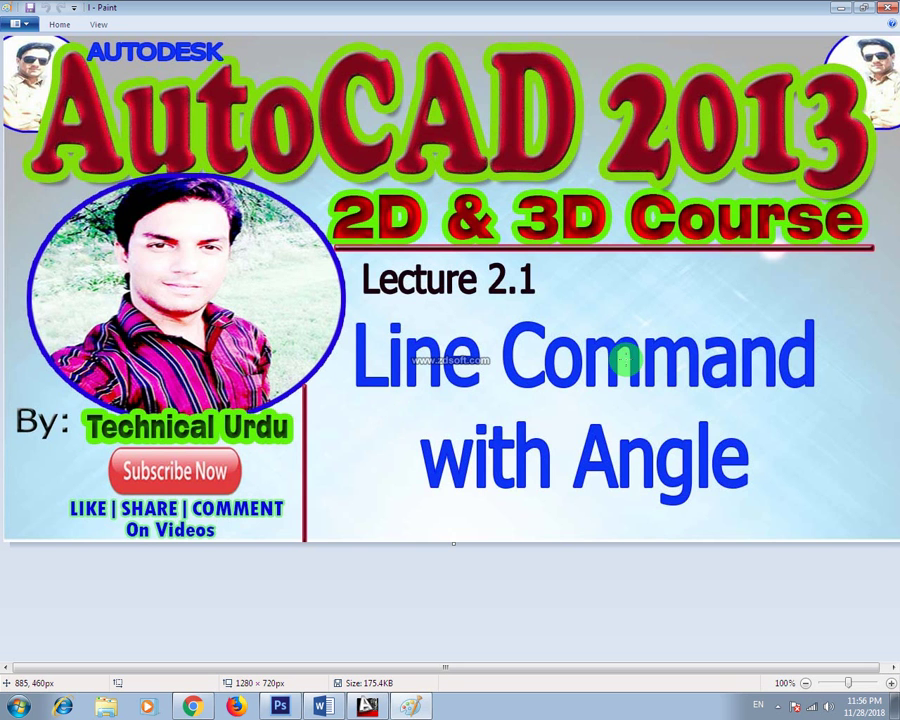